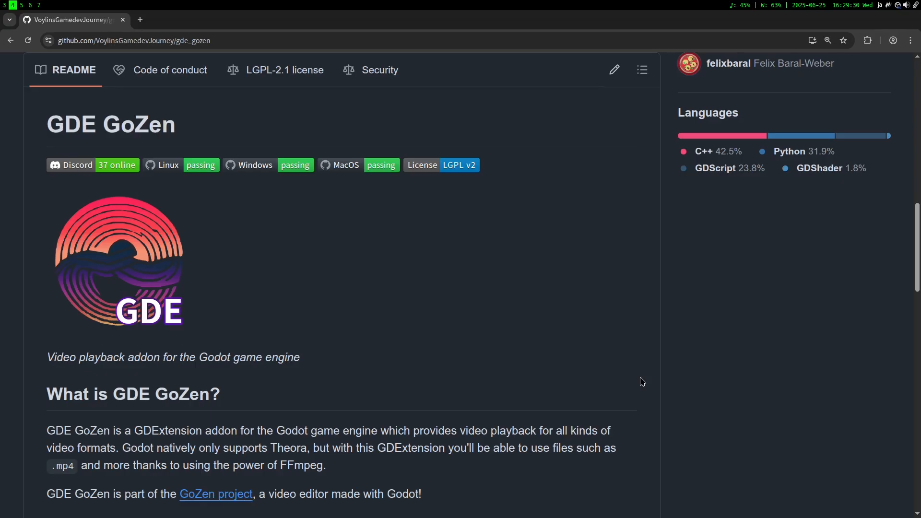
# - Read the introduction and the features list in the GDE GoZen README
pyautogui.moveTo(184, 137); pyautogui.dragTo(0, 134)
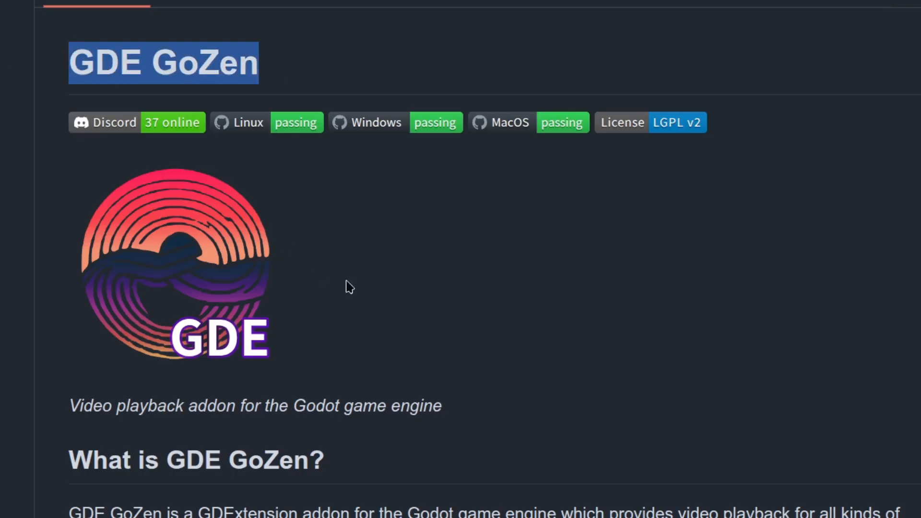
pyautogui.click(397, 295)
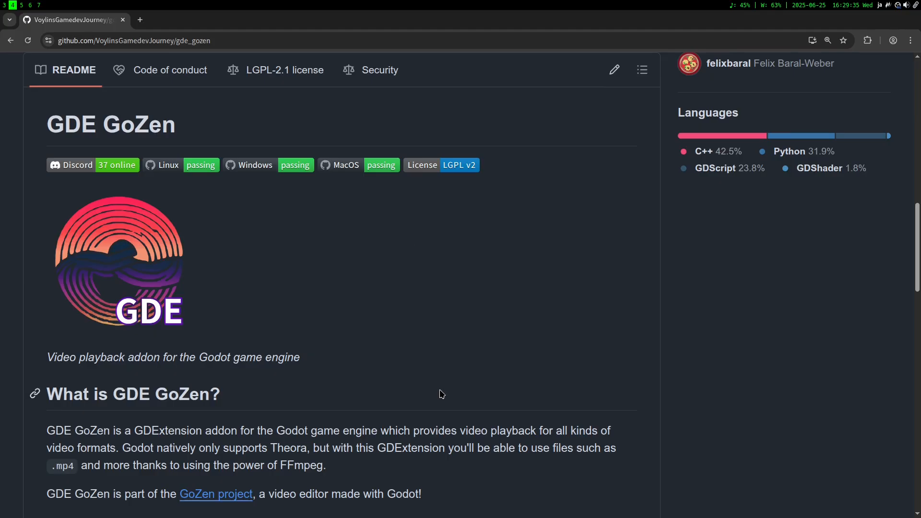
pyautogui.scroll(-1, 338, 366)
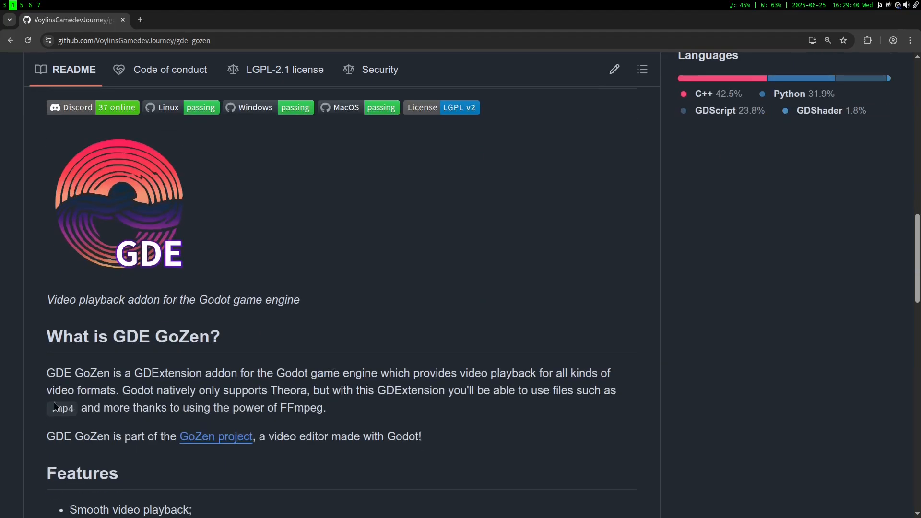
pyautogui.moveTo(177, 438); pyautogui.dragTo(523, 445)
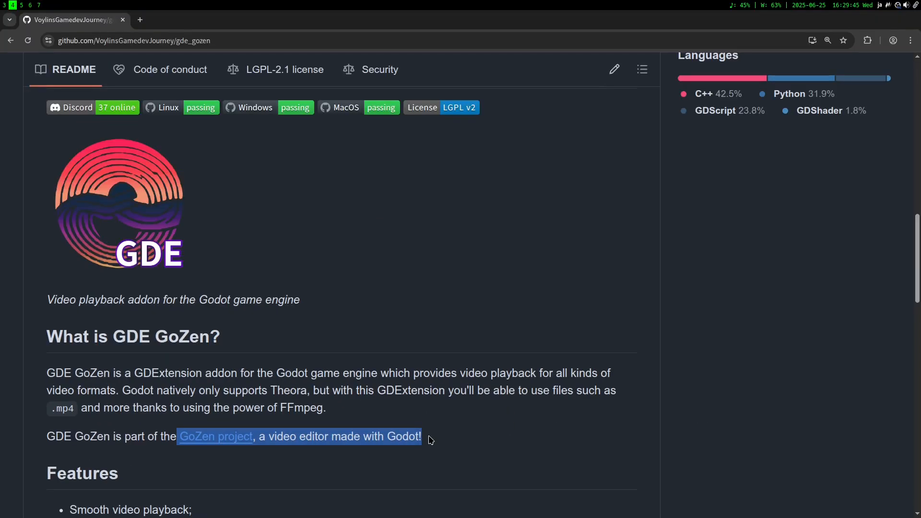
pyautogui.click(430, 439)
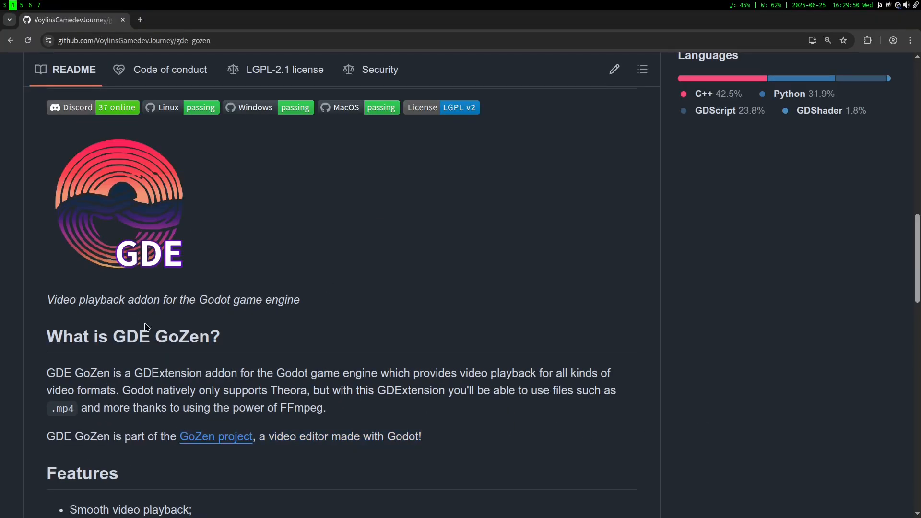
pyautogui.scroll(-4, 234, 300)
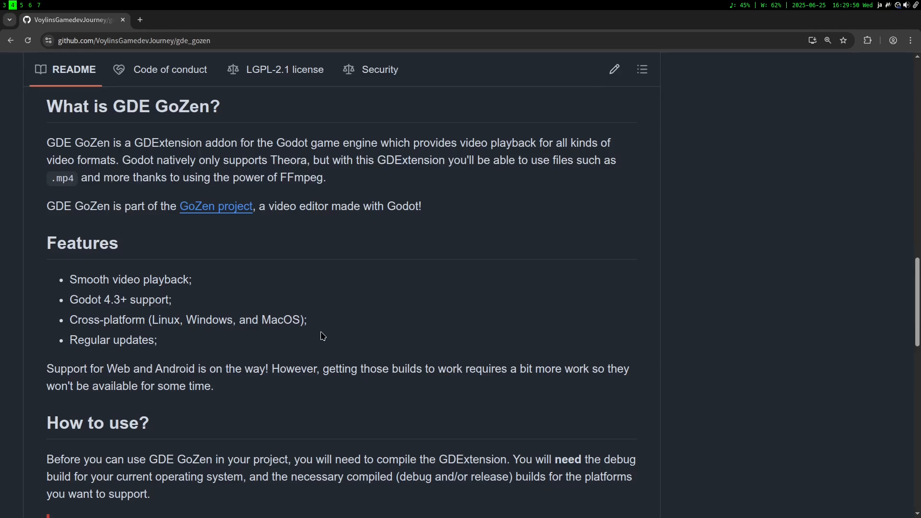
# - Review the README's usage and compiled version download sections, and view the addon's itch.io and Ko-fi pages
pyautogui.scroll(-8, 323, 336)
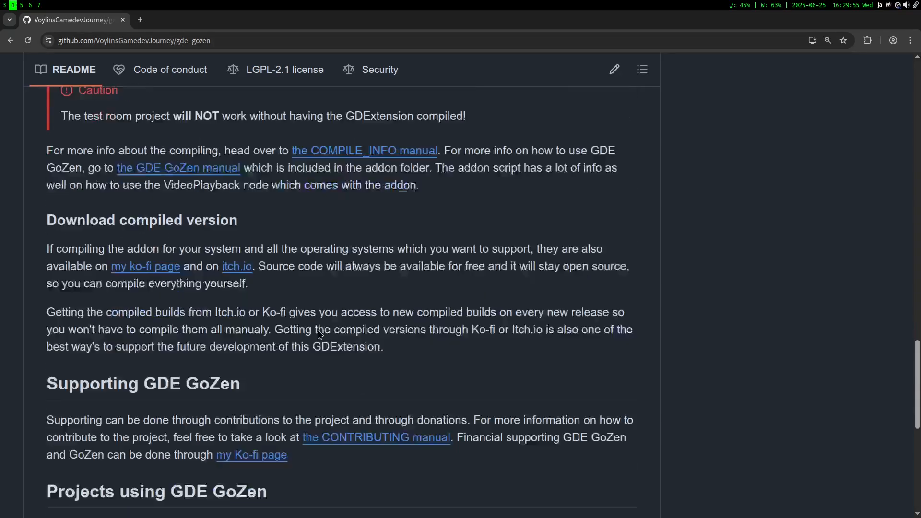
pyautogui.moveTo(77, 195); pyautogui.dragTo(246, 200)
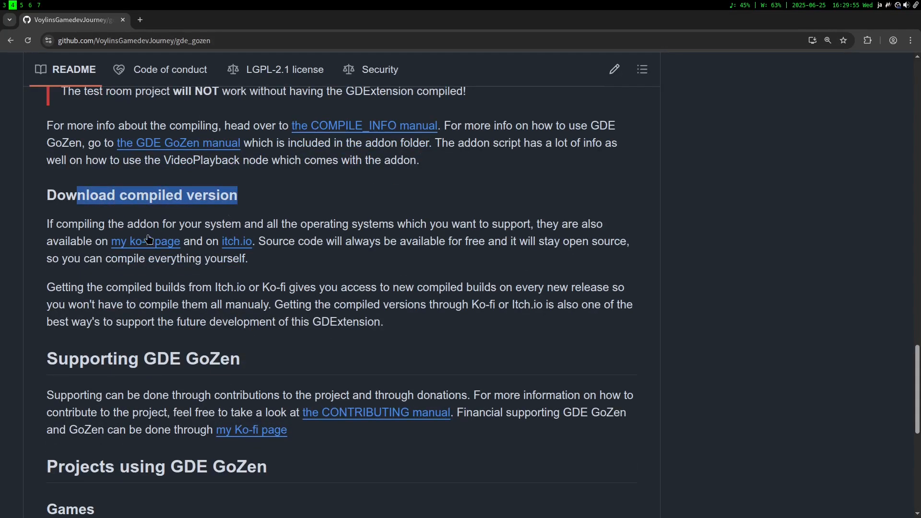
pyautogui.scroll(5, 247, 254)
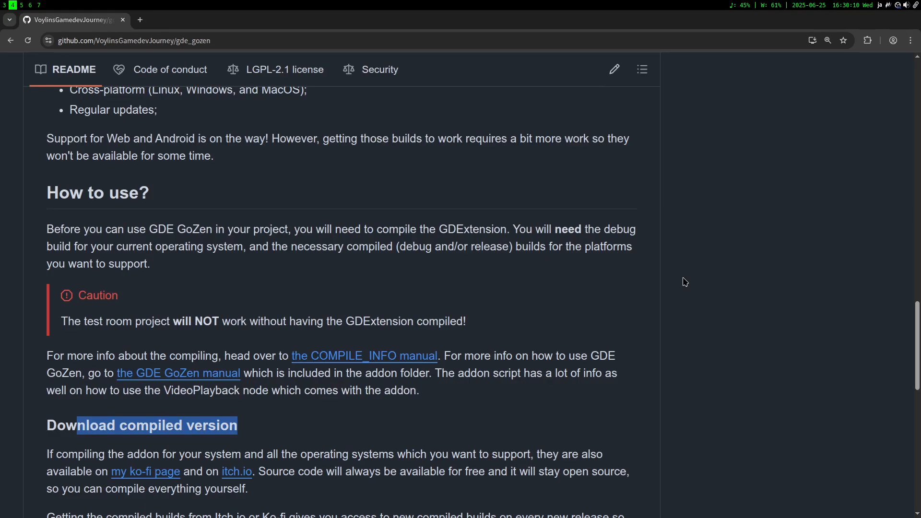
pyautogui.scroll(-2, 685, 282)
pyautogui.click(229, 235)
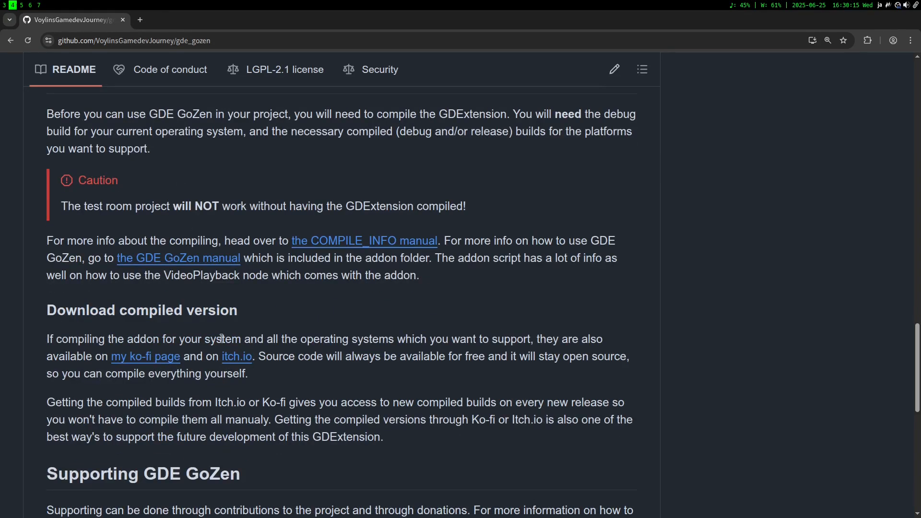
pyautogui.scroll(-2, 266, 377)
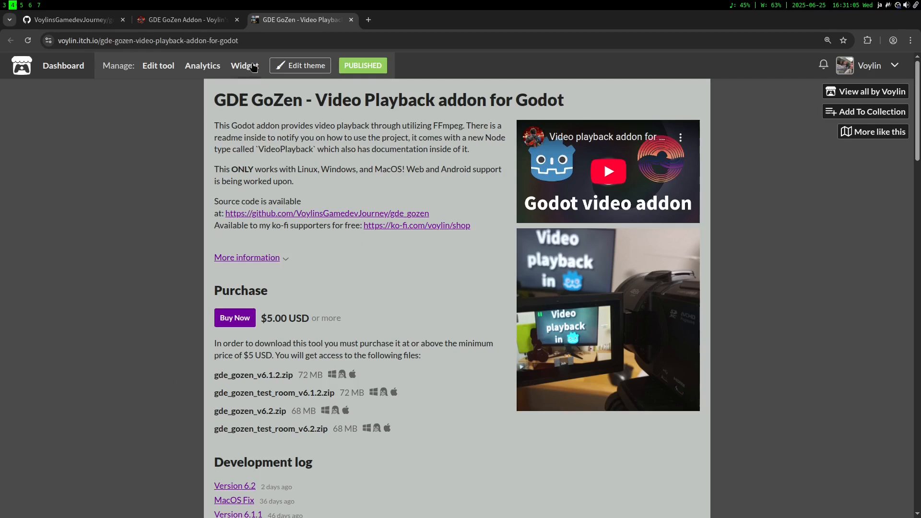
pyautogui.click(186, 20)
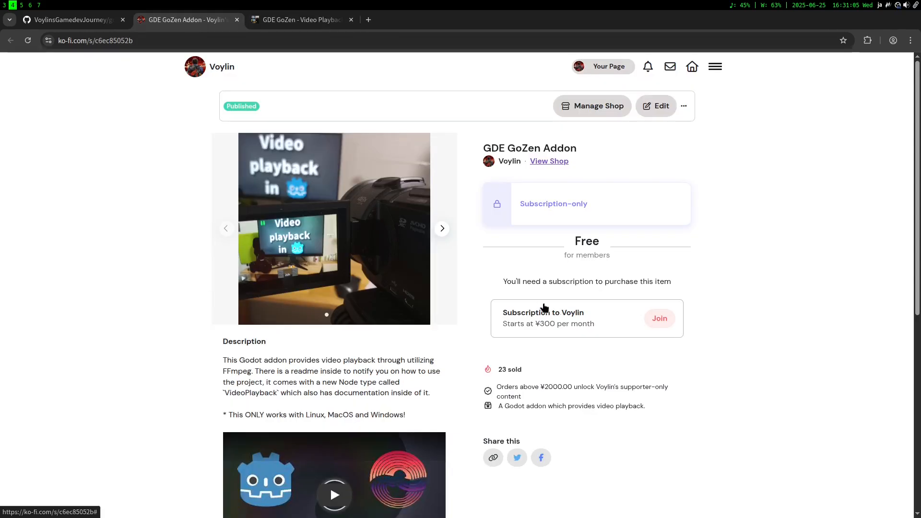
# - Switch to the file manager and extract gde_gozen_test_room_v6.2.zip into the Downloads folder
pyautogui.press('super+3')
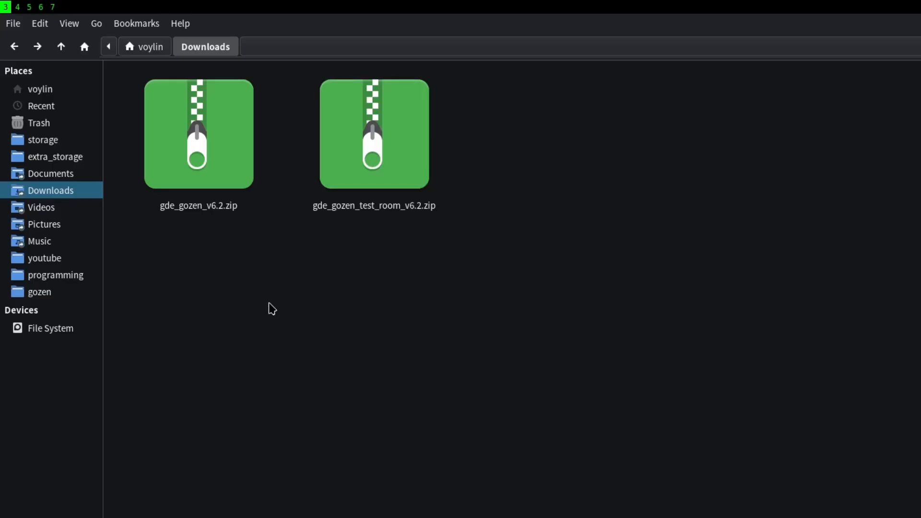
pyautogui.moveTo(223, 298); pyautogui.dragTo(129, 111)
pyautogui.click(380, 400)
pyautogui.moveTo(363, 266); pyautogui.dragTo(434, 142)
pyautogui.click(460, 399)
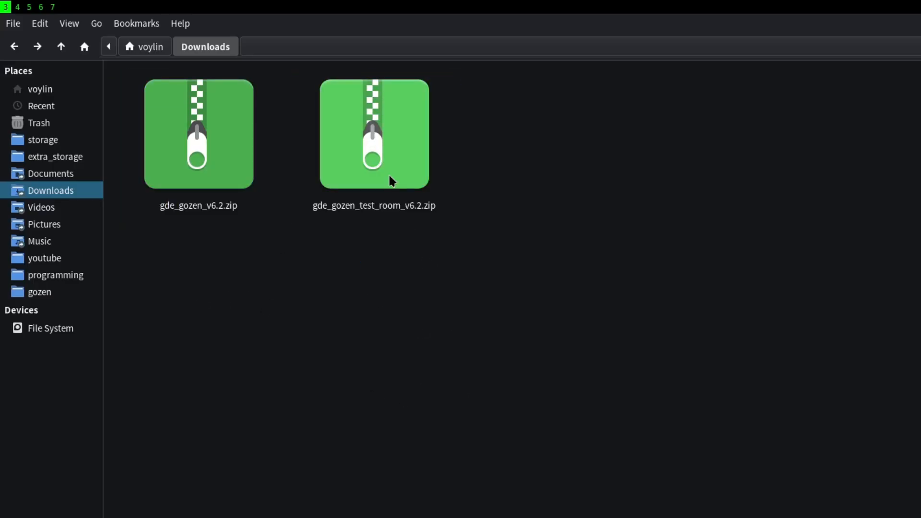
pyautogui.rightClick(389, 179)
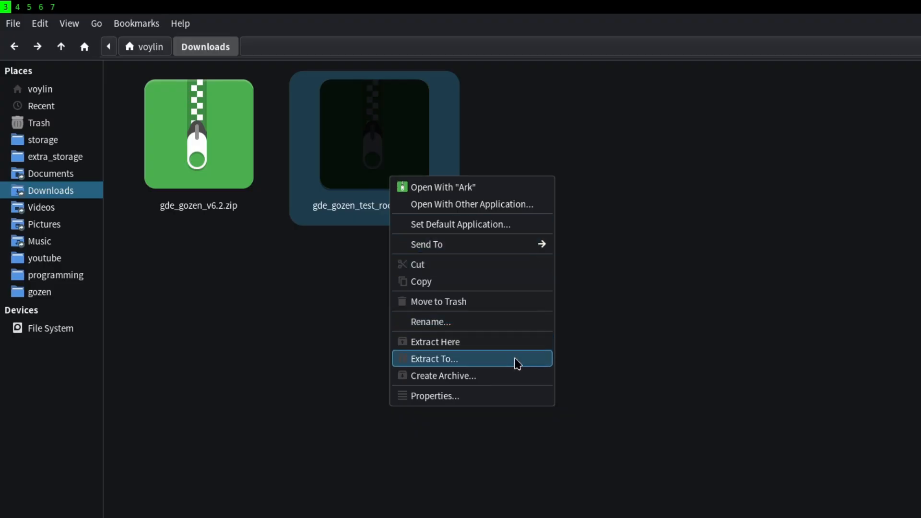
pyautogui.click(507, 345)
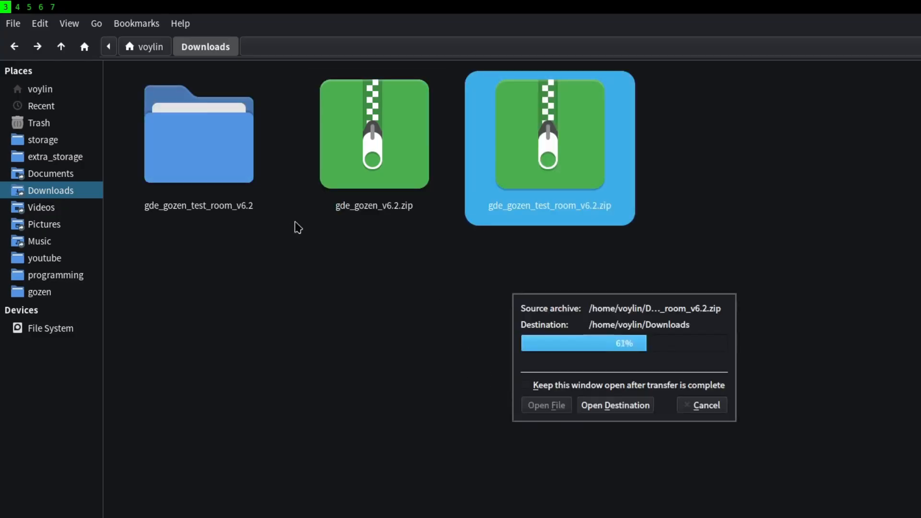
# - Open project.godot from the extracted gde_gozen_test_room_v6.2 folder in Godot and reload the project
pyautogui.doubleClick(174, 163)
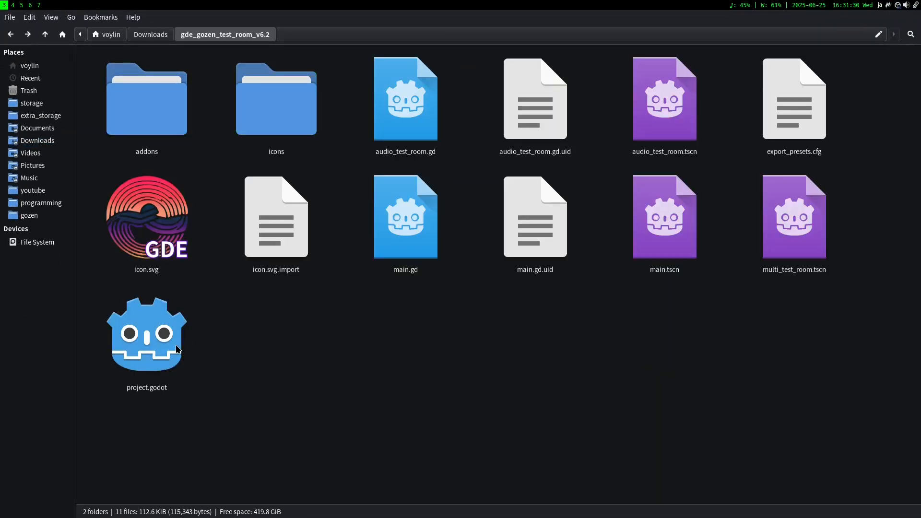
pyautogui.doubleClick(147, 335)
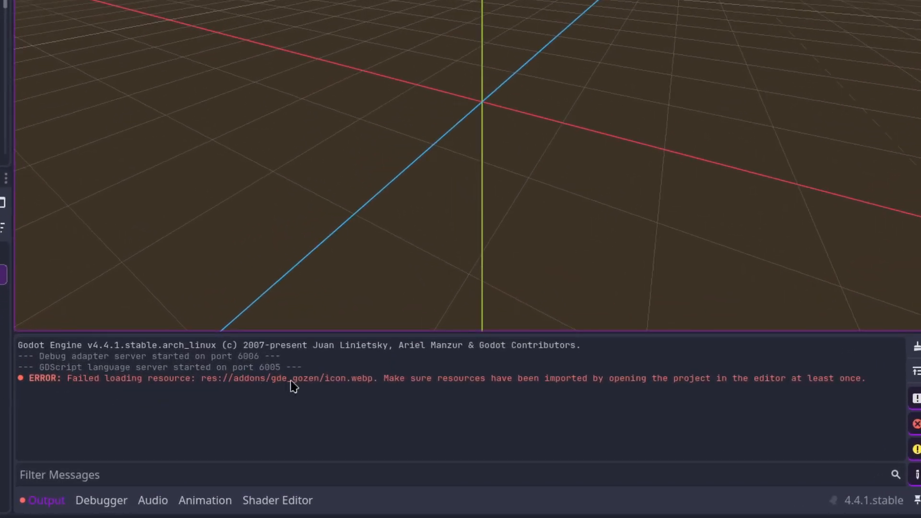
pyautogui.moveTo(326, 380)
pyautogui.mouseDown()
pyautogui.moveTo(388, 380)
pyautogui.moveTo(310, 384)
pyautogui.moveTo(323, 392)
pyautogui.mouseUp()
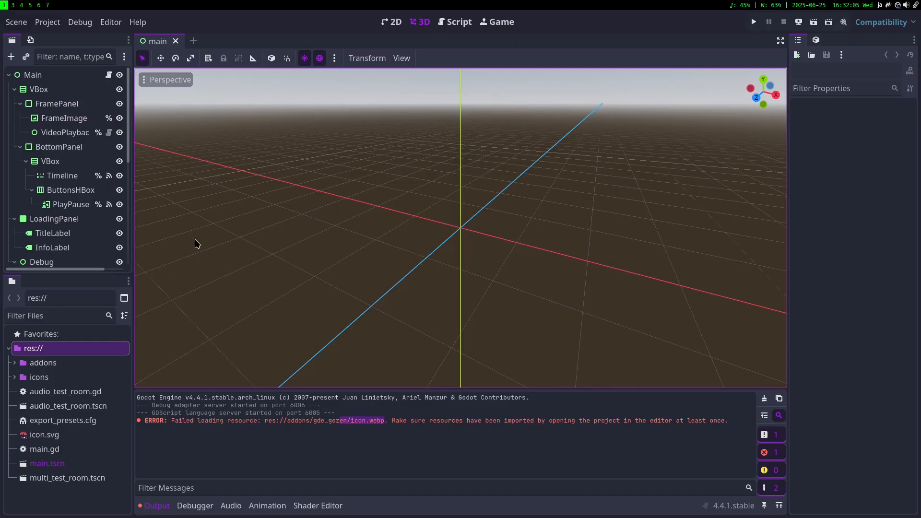
pyautogui.press('F5')
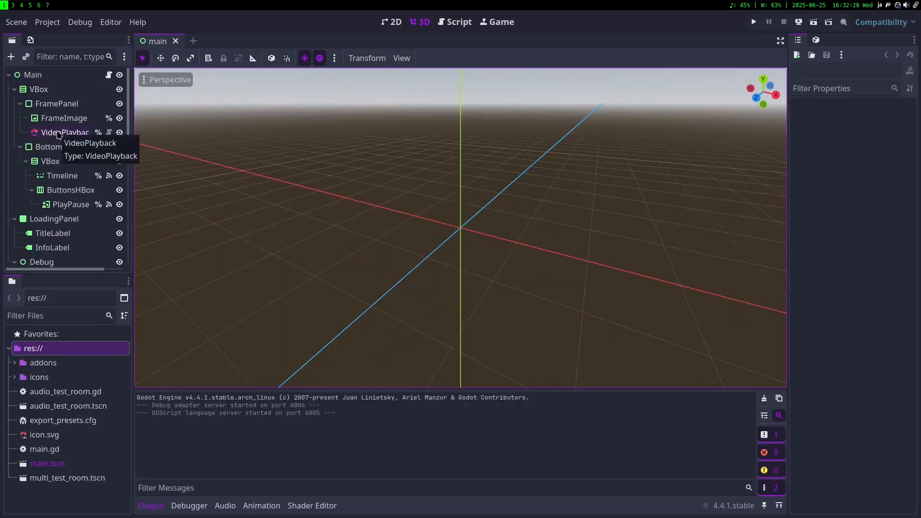
# - Select the VideoPlayback node in the main scene and run the project
pyautogui.click(60, 133)
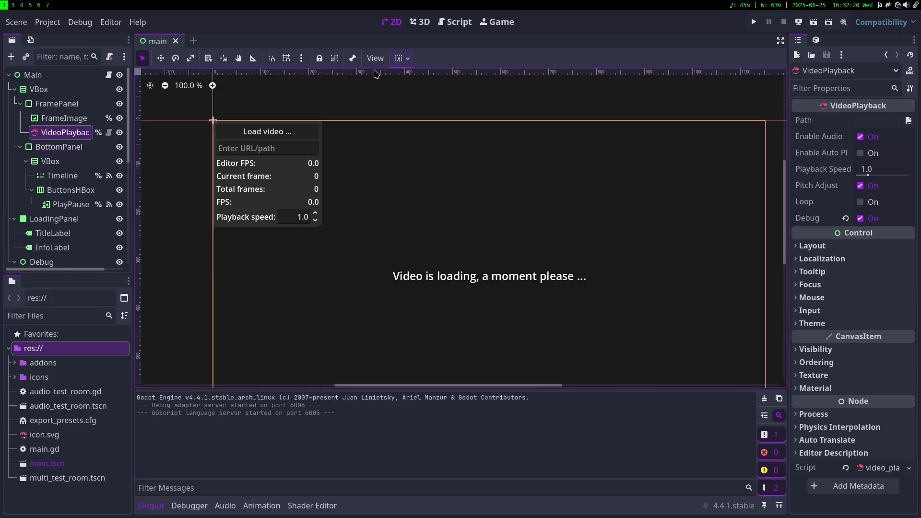
pyautogui.scroll(-3, 474, 213)
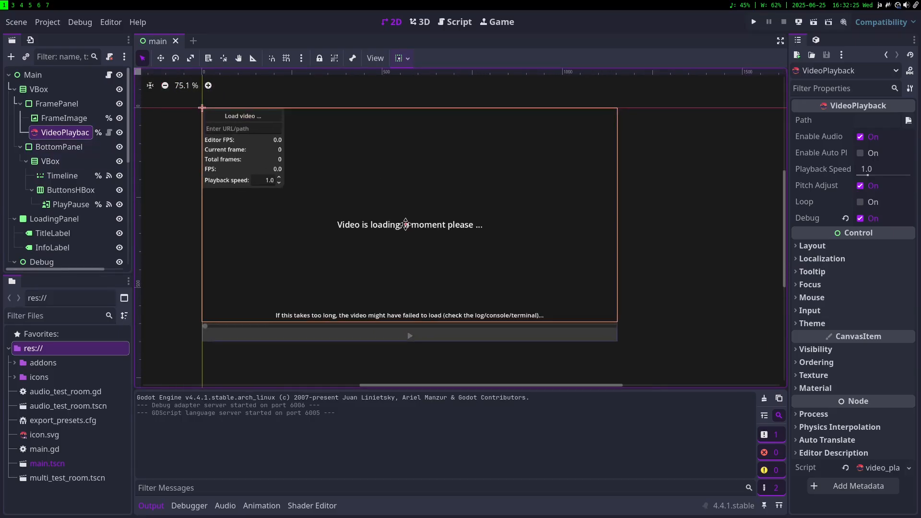
pyautogui.press('F5')
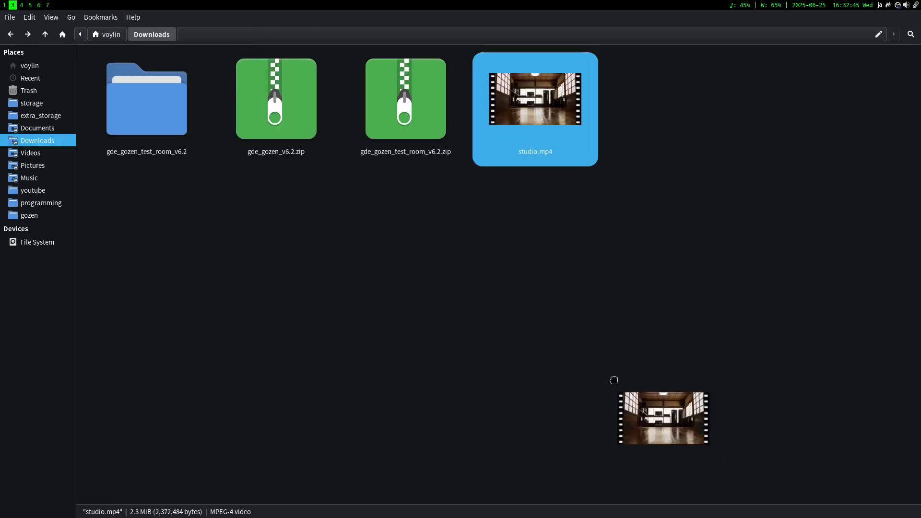
# - Load studio.mp4 from Downloads into the running test room and test its playback, timeline seeking and pausing
pyautogui.moveTo(613, 378); pyautogui.dragTo(478, 265)
pyautogui.press('super+1')
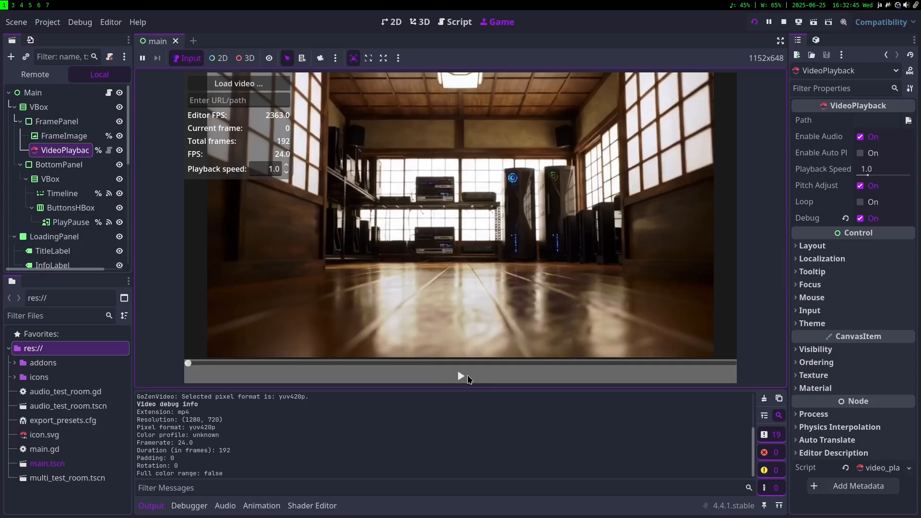
pyautogui.click(466, 376)
pyautogui.moveTo(259, 366); pyautogui.dragTo(333, 367)
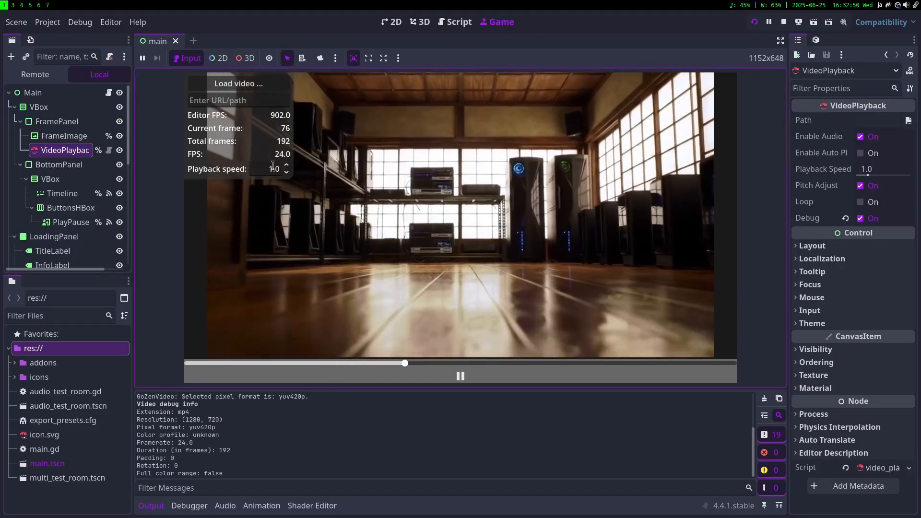
pyautogui.press('space')
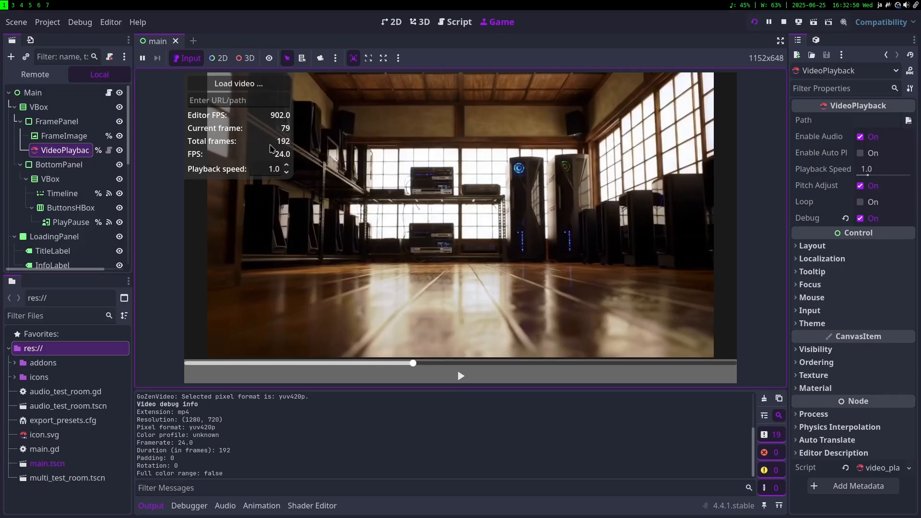
# - Set the test room's playback speed to 2.0 and load X_Normal.mp4 from Downloads into it
pyautogui.click(270, 172)
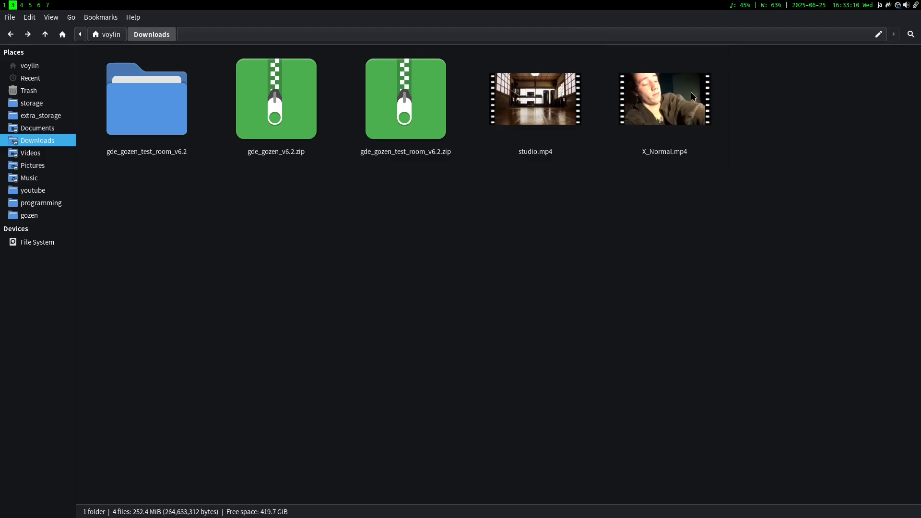
pyautogui.moveTo(669, 96); pyautogui.dragTo(680, 207)
pyautogui.moveTo(680, 207); pyautogui.dragTo(680, 207)
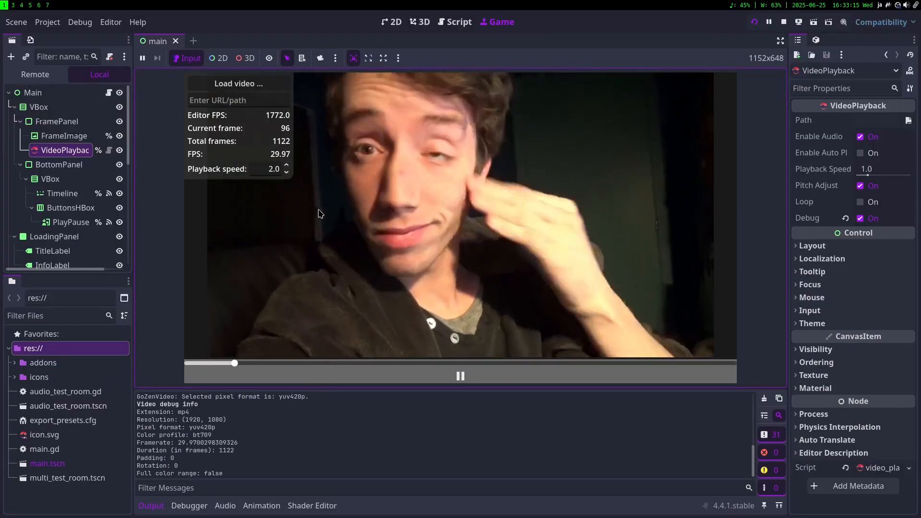
# - Set the playback speed to 0.25 and play the loaded video in slow motion
pyautogui.click(271, 170)
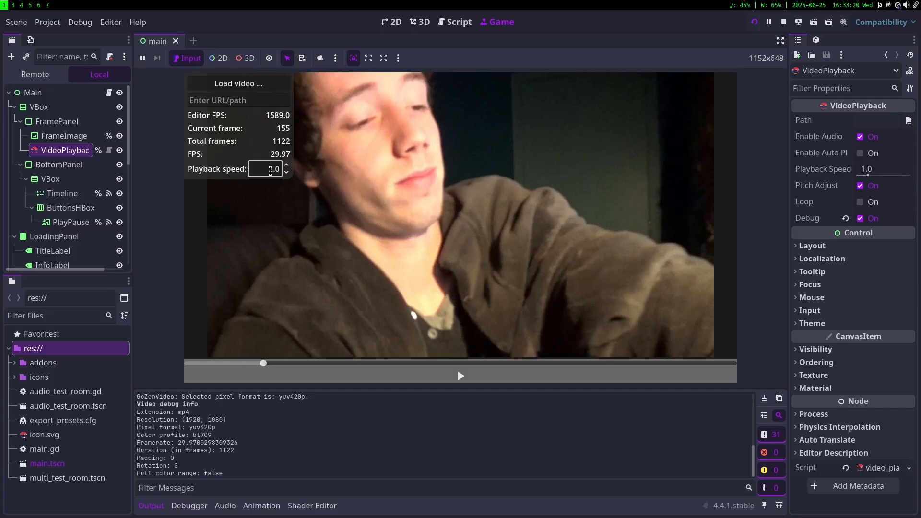
pyautogui.hotkey('ctrl', 'a')
pyautogui.write('0.25')
pyautogui.click(460, 376)
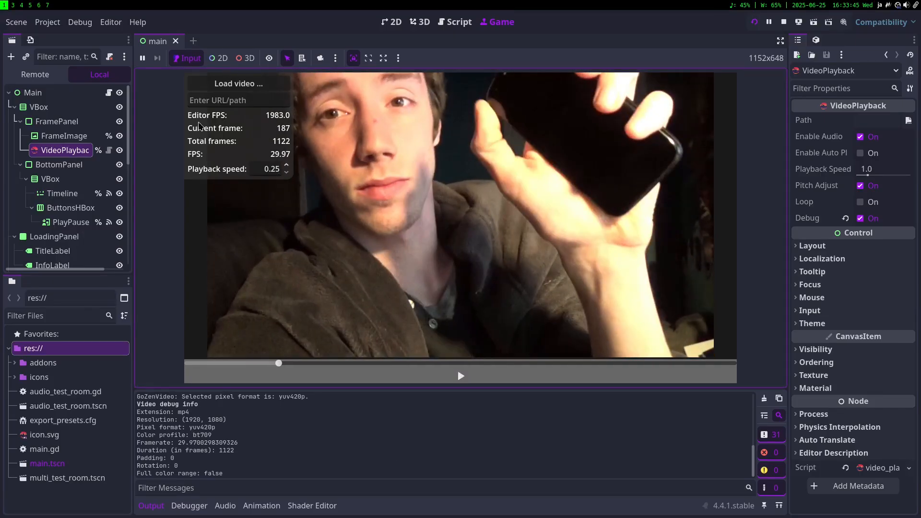
# - Examine the test room's URL/path field, the project's addons folder, and the gde_gozen_v6.2.zip archive in Downloads
pyautogui.click(209, 100)
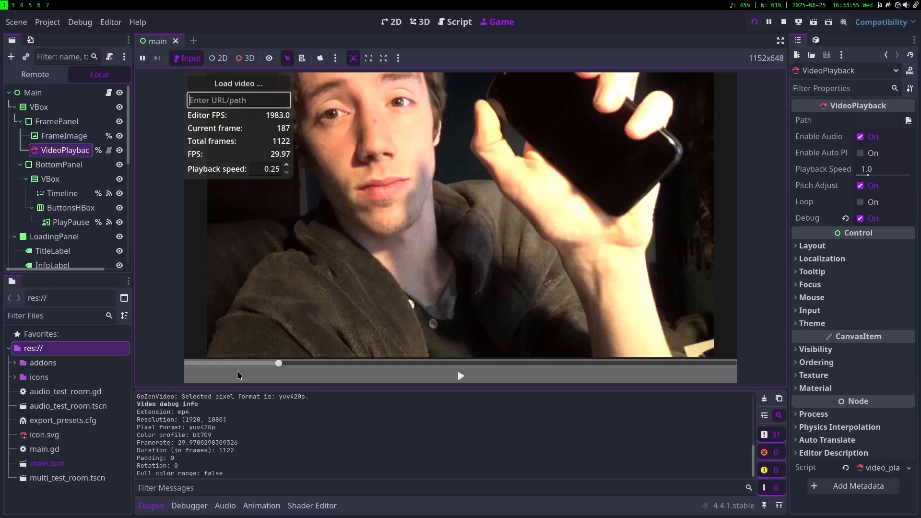
pyautogui.click(15, 364)
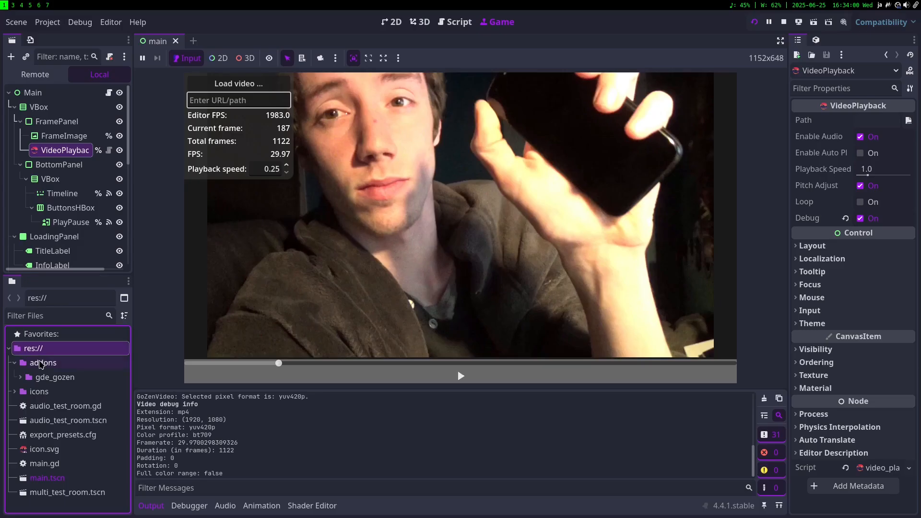
pyautogui.click(43, 363)
pyautogui.click(315, 342)
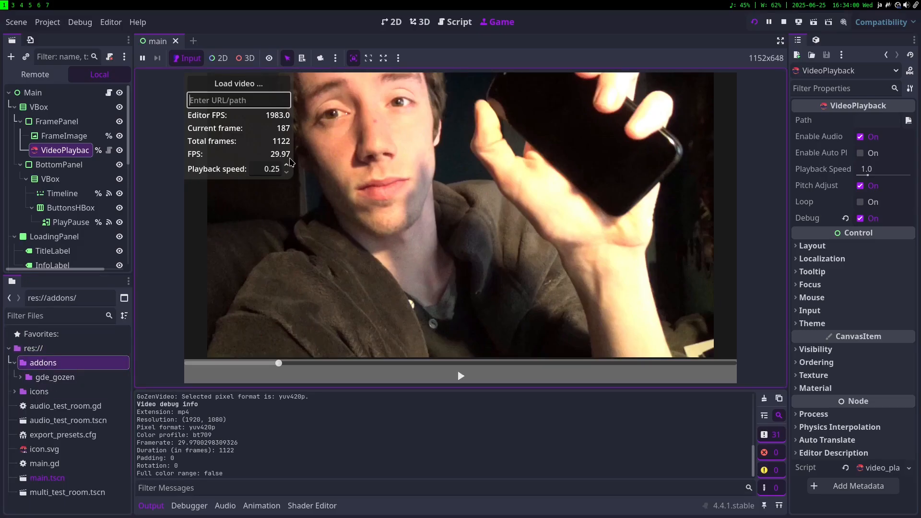
pyautogui.press('super+3')
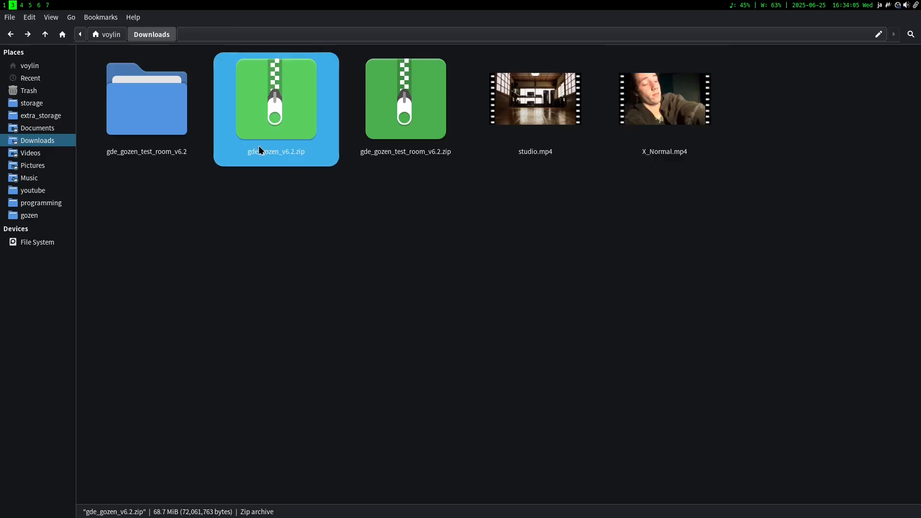
pyautogui.press('super+1')
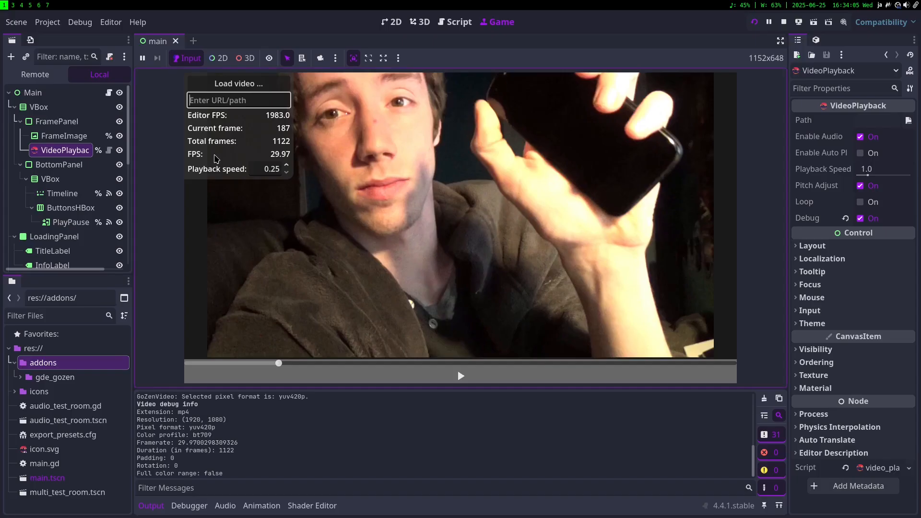
# - Stop the running test room and create an addons folder in the root of the other open Godot project
pyautogui.press('F8')
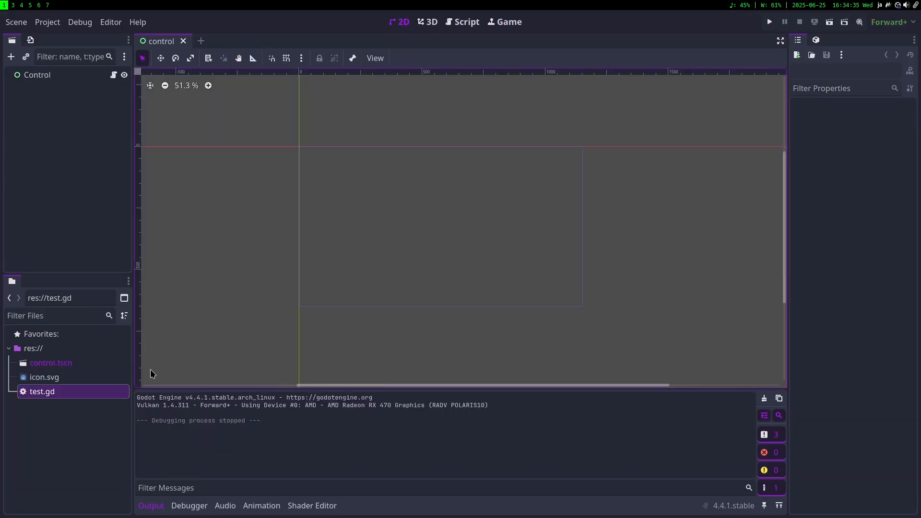
pyautogui.rightClick(45, 352)
pyautogui.moveTo(83, 364)
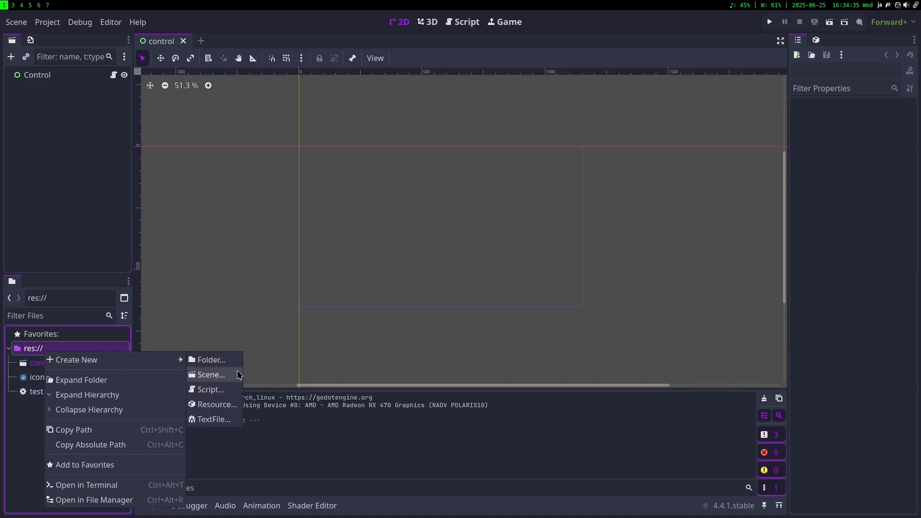
pyautogui.click(232, 362)
pyautogui.write('addo')
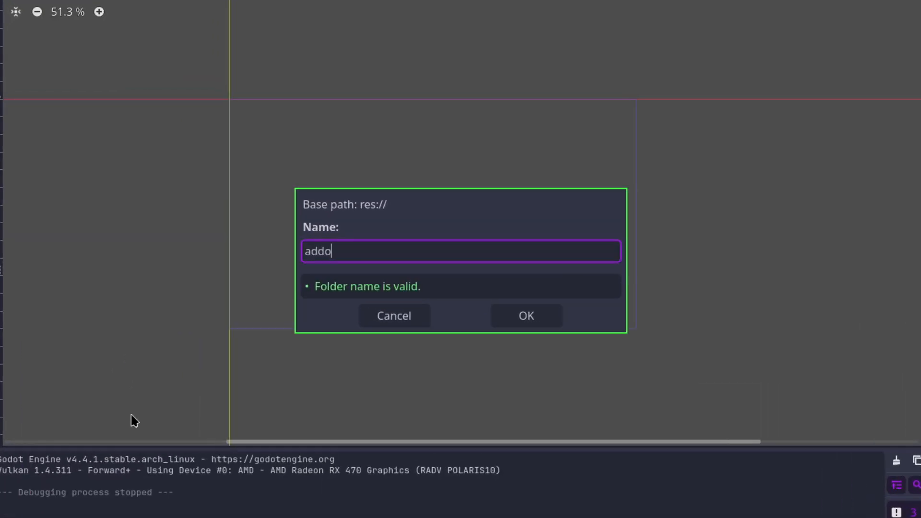
pyautogui.write('ns')
pyautogui.press('Return')
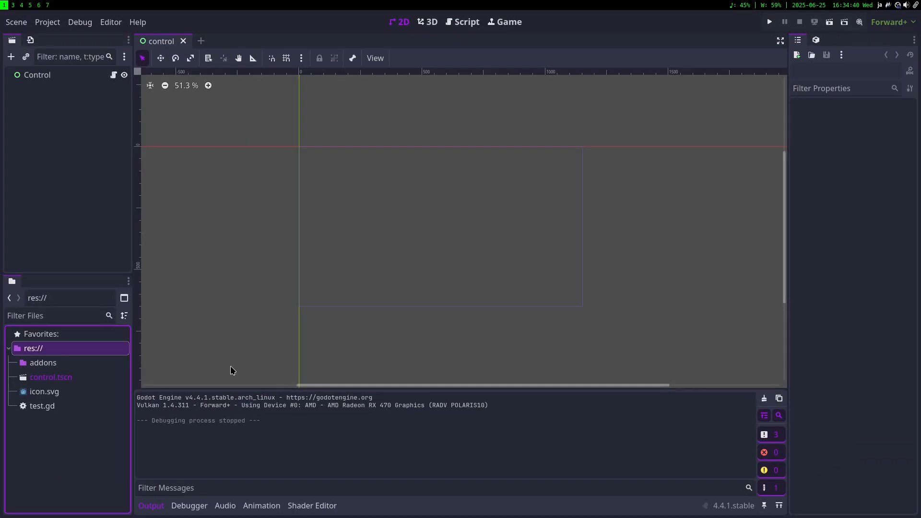
# - Copy gde_gozen_v6.2.zip from Downloads into the test-room project's addons folder, extract it there and return to Godot
pyautogui.press('super+3')
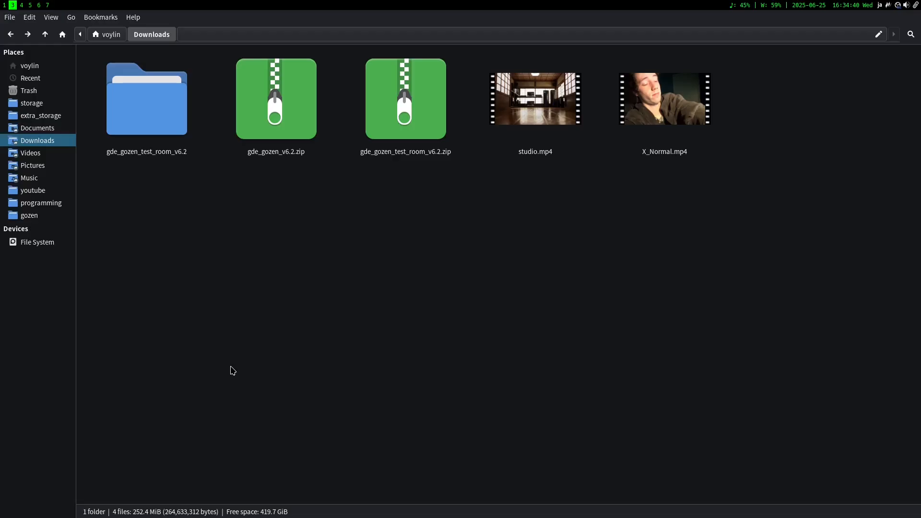
pyautogui.rightClick(273, 122)
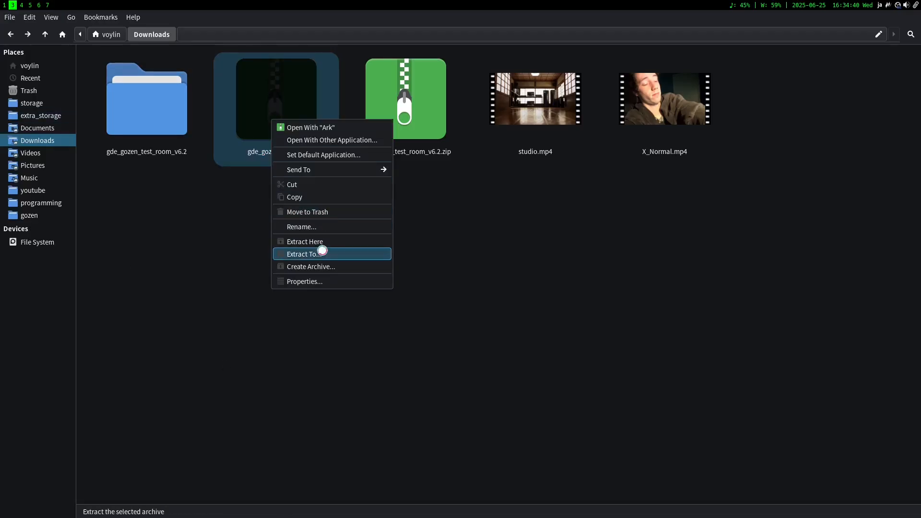
pyautogui.click(267, 148)
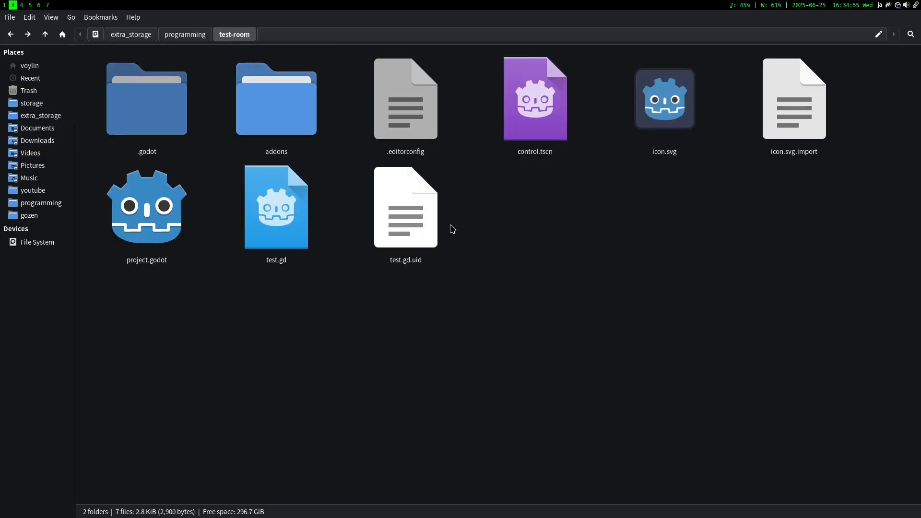
pyautogui.doubleClick(314, 111)
pyautogui.hotkey('ctrl', 'v')
pyautogui.rightClick(147, 95)
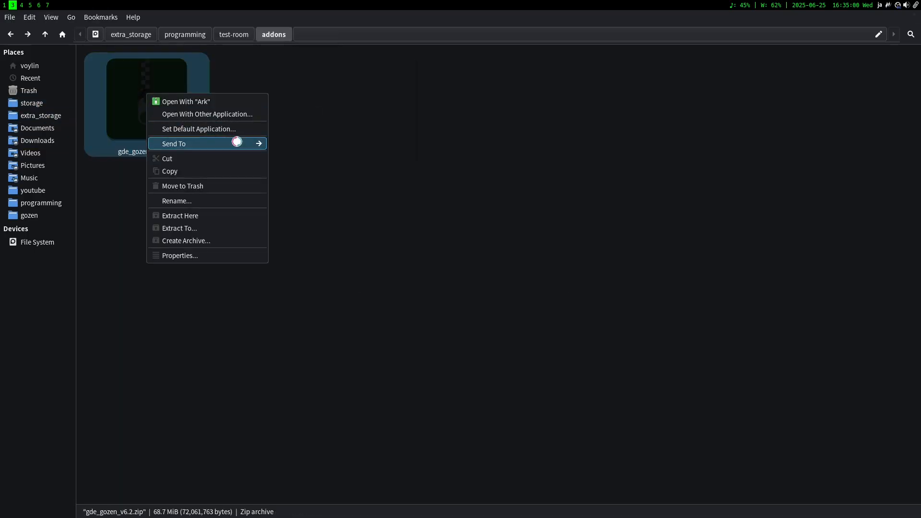
pyautogui.click(219, 215)
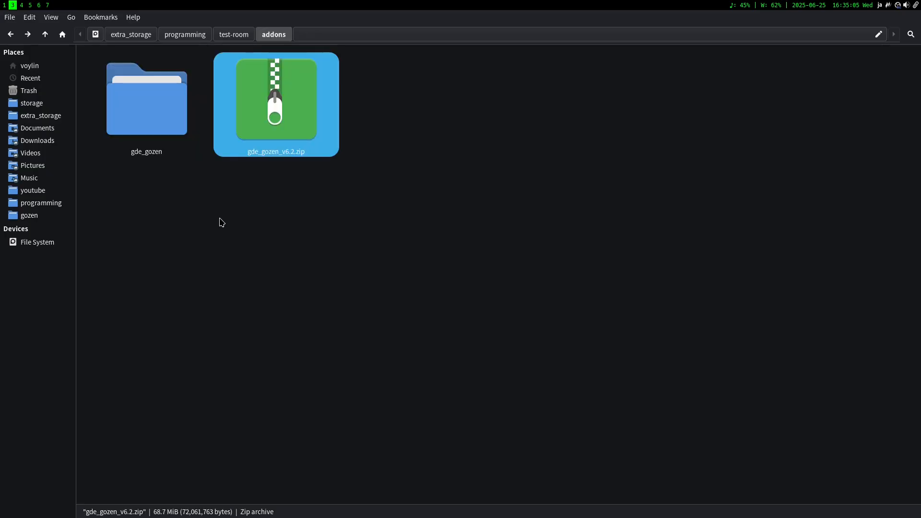
pyautogui.press('super+1')
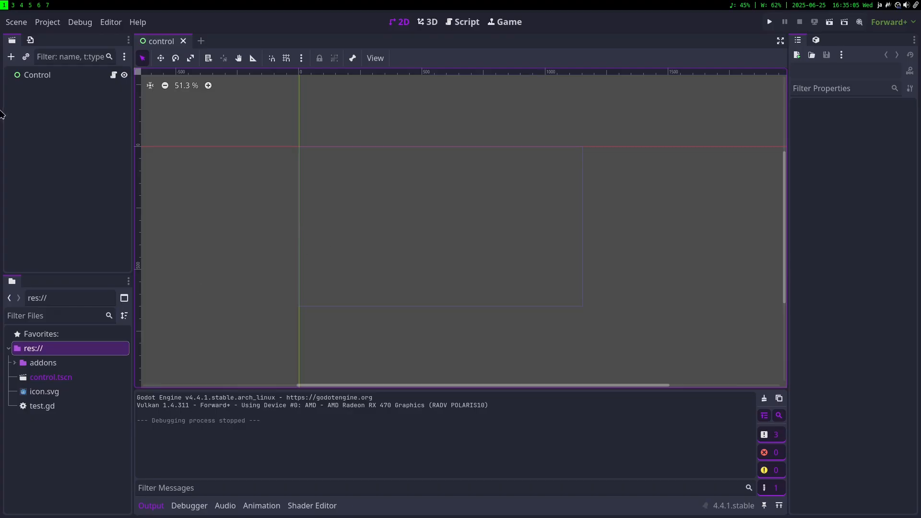
pyautogui.click(29, 75)
pyautogui.click(13, 60)
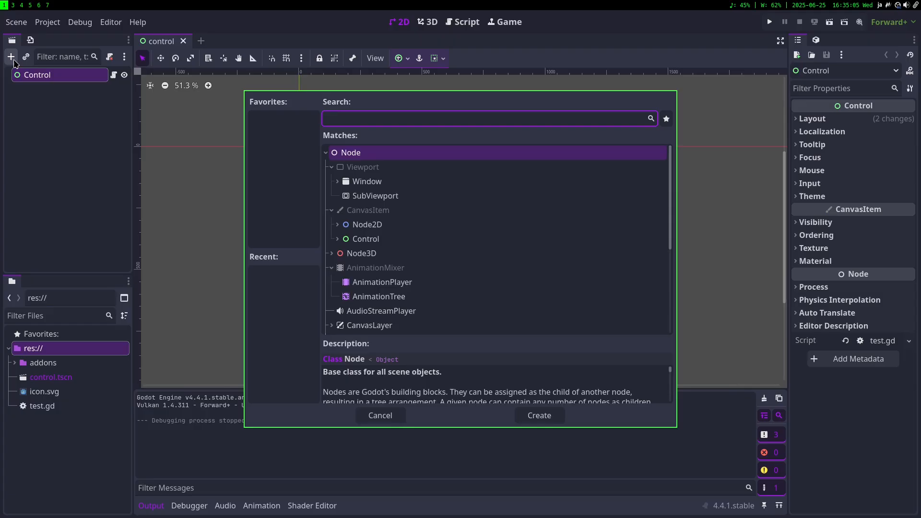
pyautogui.write('video')
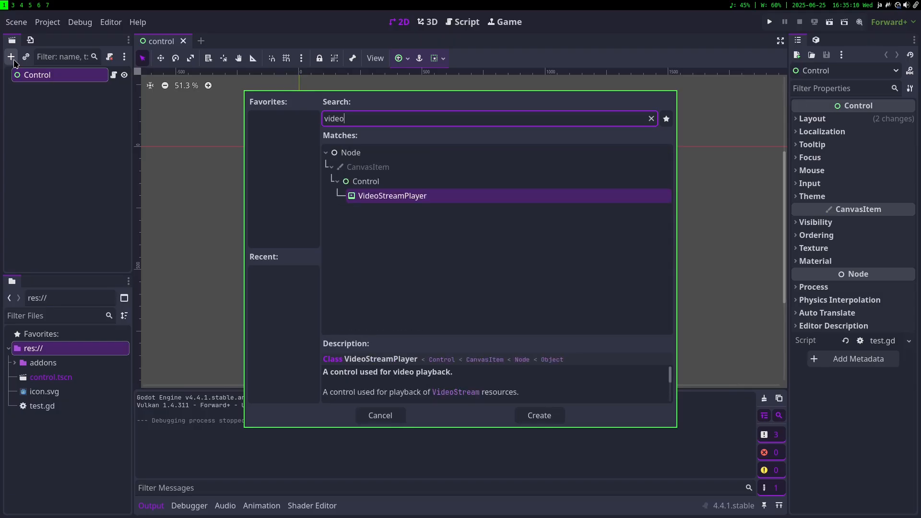
pyautogui.press('Escape')
# - Enable the gde_gozen plugin in the project settings
pyautogui.click(47, 22)
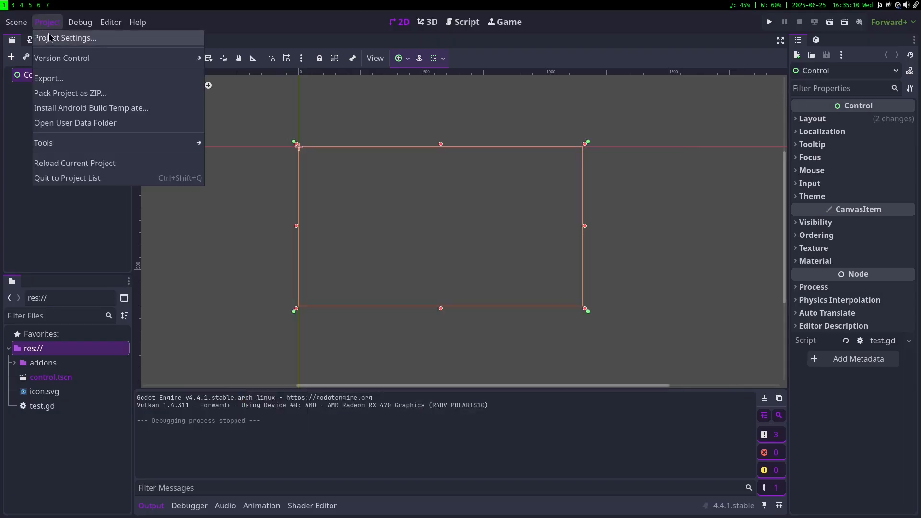
pyautogui.click(71, 39)
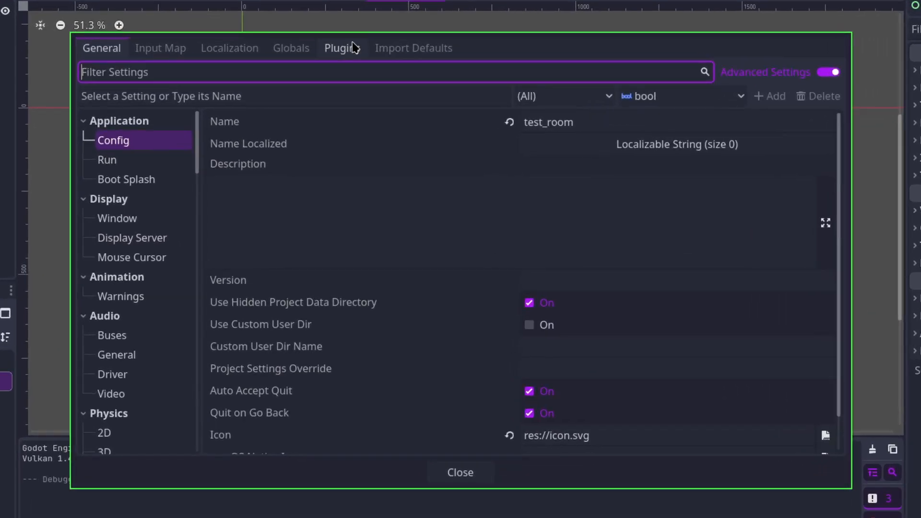
pyautogui.click(373, 101)
pyautogui.click(105, 116)
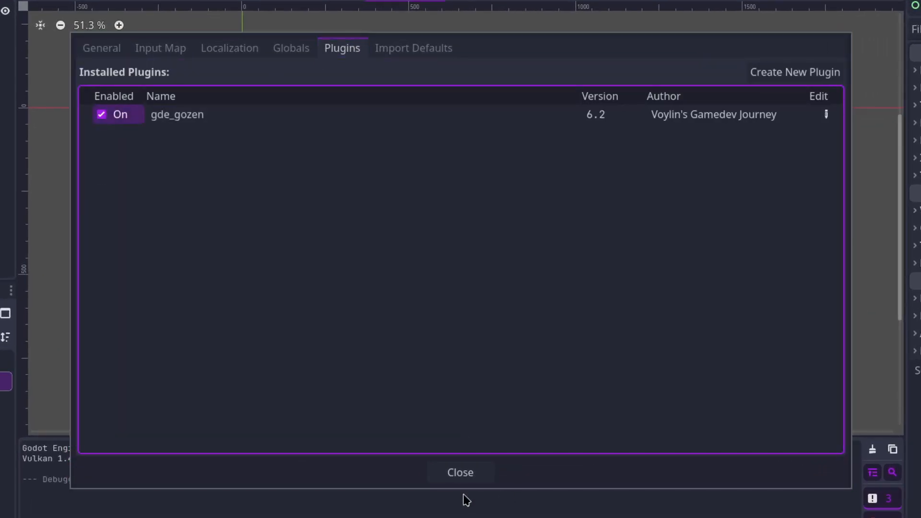
pyautogui.click(460, 473)
# - Add a VideoPlayback node as a child of Control and anchor it to fill the full rectangle
pyautogui.click(11, 57)
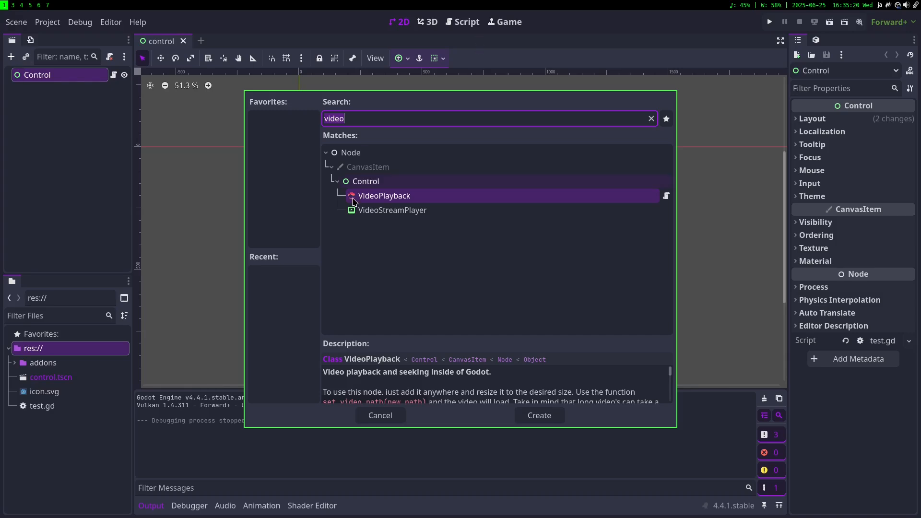
pyautogui.doubleClick(387, 197)
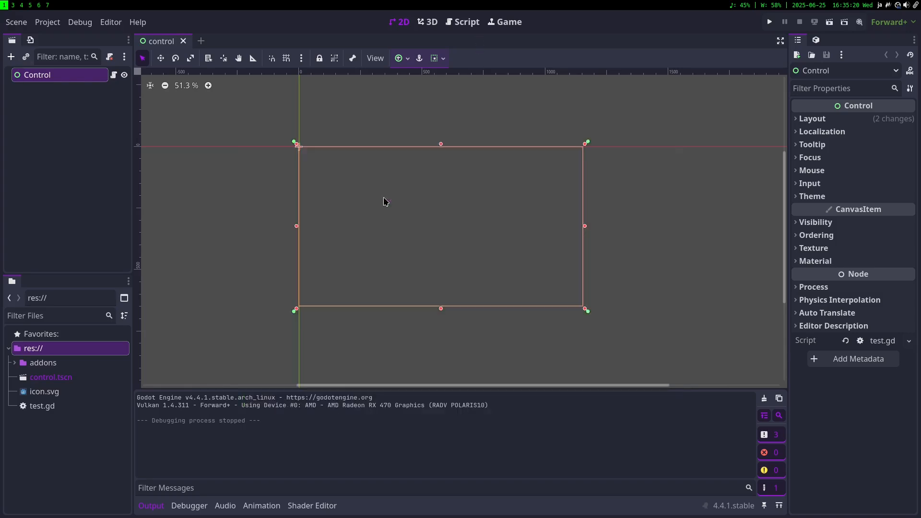
pyautogui.click(404, 58)
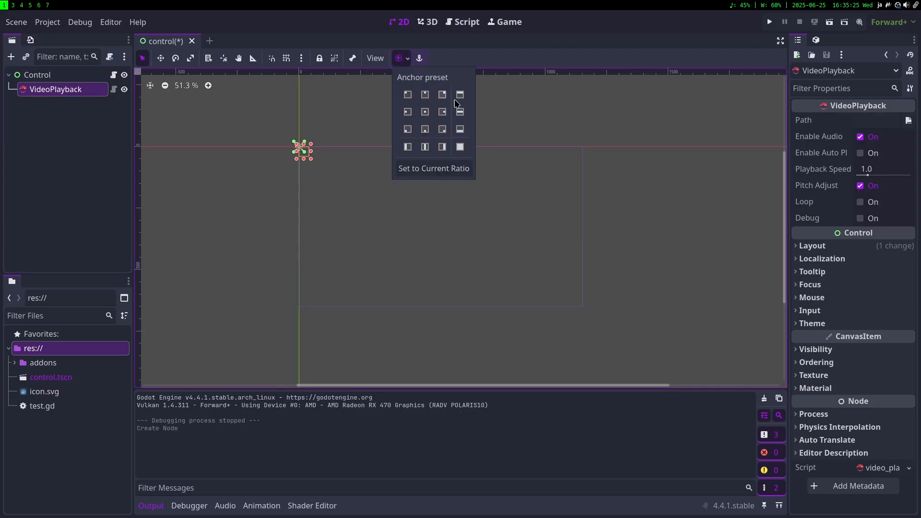
pyautogui.click(462, 148)
# - Copy X_Normal.mp4 from Downloads and set it as the VideoPlayback node's video path
pyautogui.press('super+3')
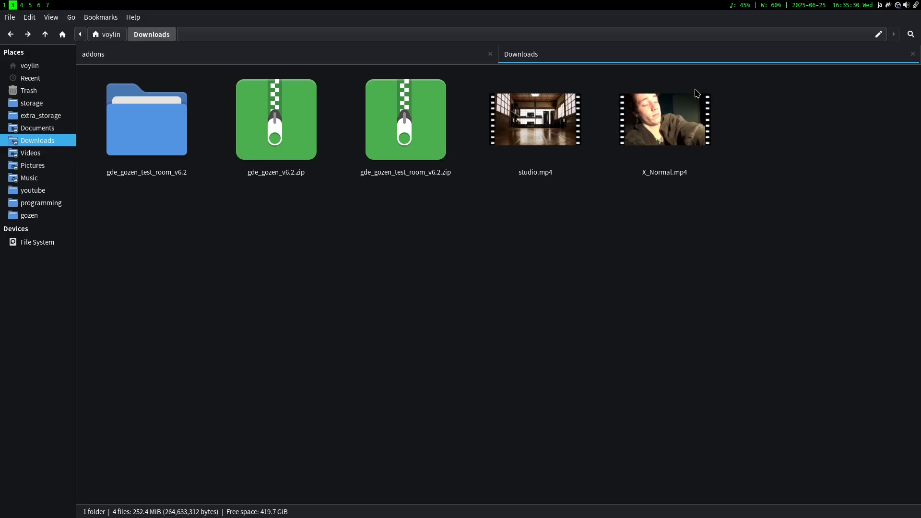
pyautogui.click(666, 131)
pyautogui.press('super+1')
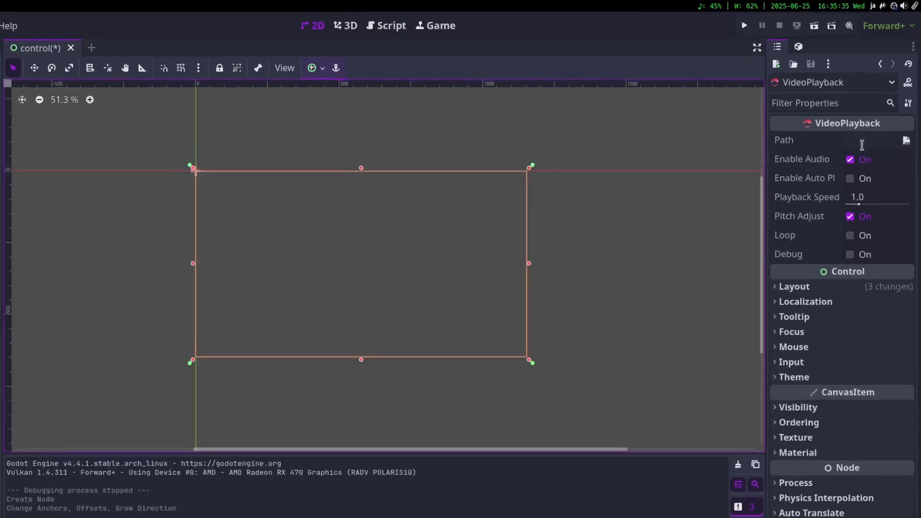
pyautogui.click(872, 121)
pyautogui.hotkey('ctrl', 'v')
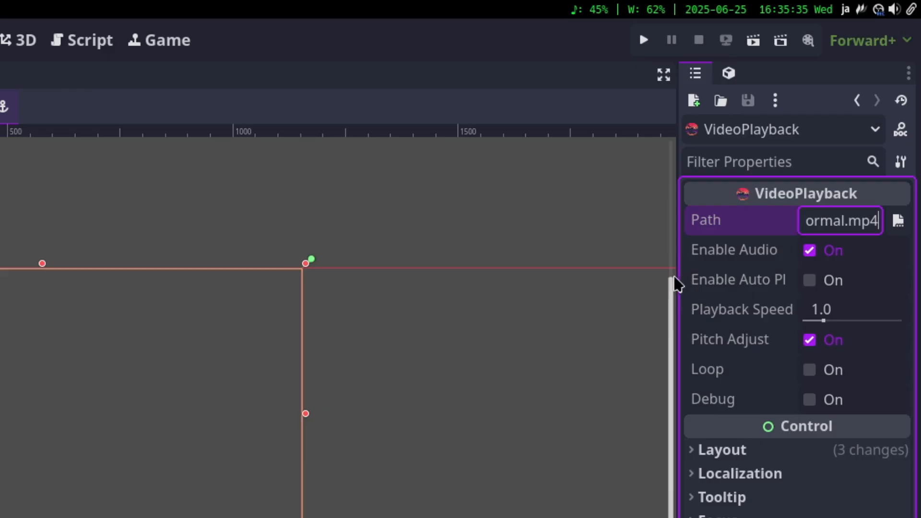
pyautogui.moveTo(669, 286); pyautogui.dragTo(669, 432)
# - Run the project and enable Auto Play on the VideoPlayback node
pyautogui.press('F5')
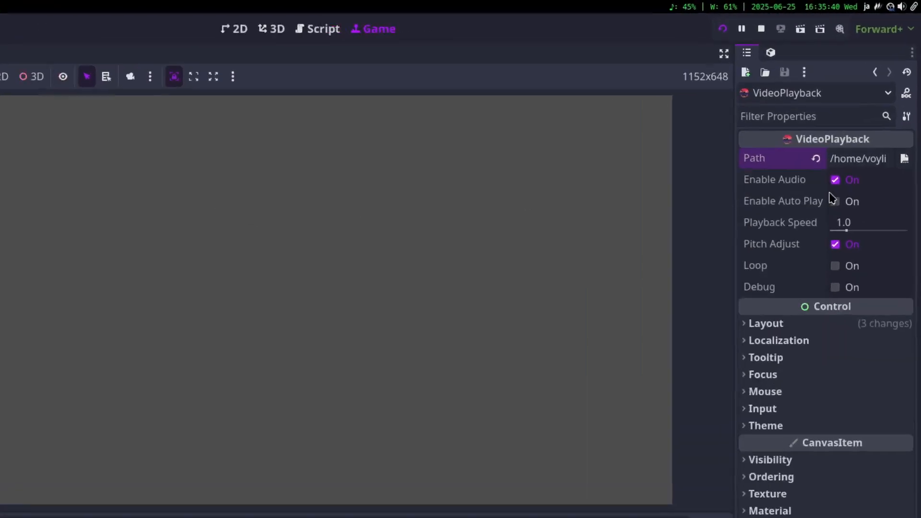
pyautogui.click(858, 154)
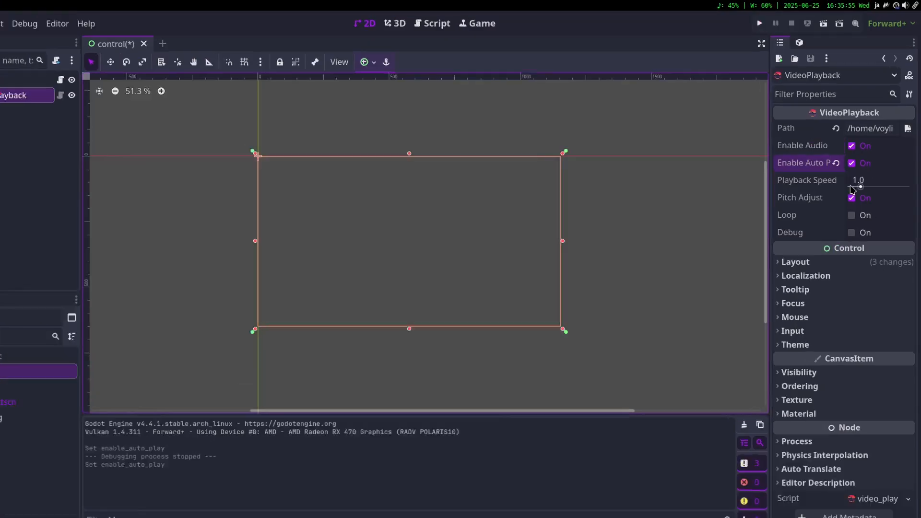
# - Try a playback speed of 0.25 on the VideoPlayback node and reset it to the default
pyautogui.click(862, 174)
pyautogui.moveTo(808, 338); pyautogui.dragTo(758, 338)
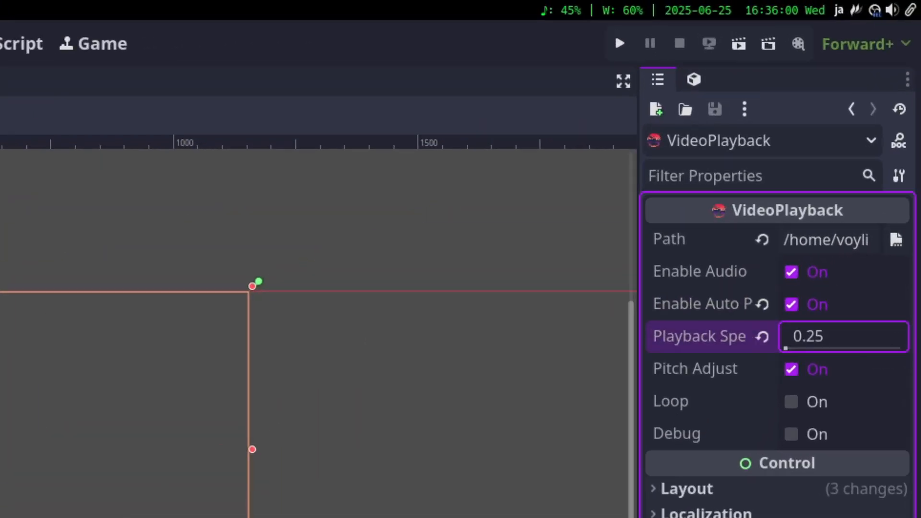
pyautogui.click(764, 342)
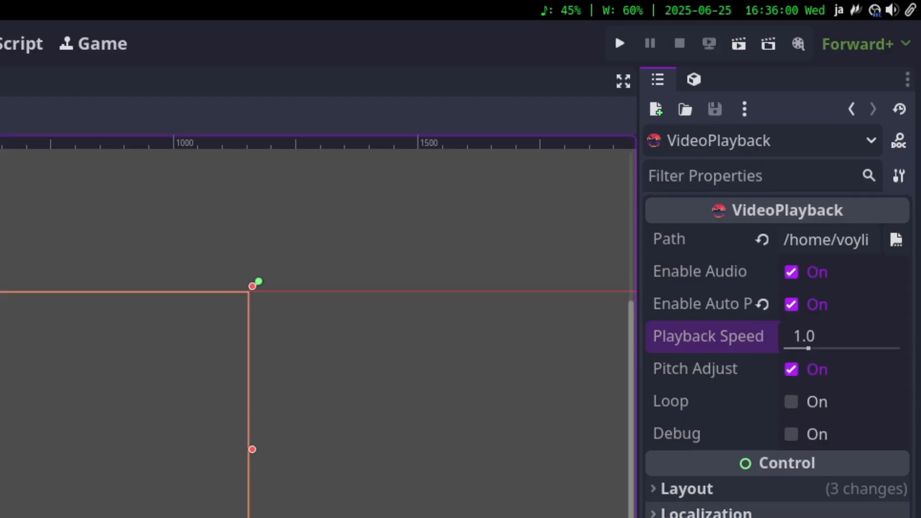
pyautogui.moveTo(687, 430)
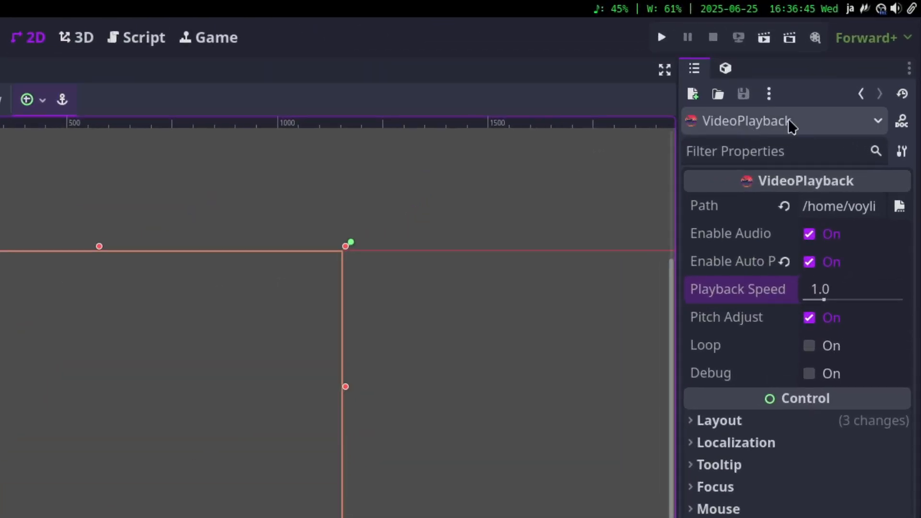
# - Open the class documentation for VideoPlayback by way of the Control class reference
pyautogui.click(903, 122)
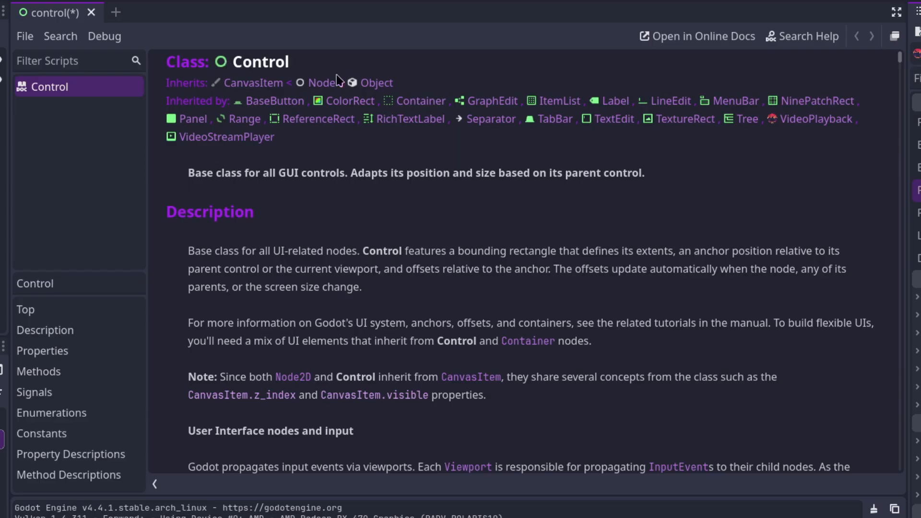
pyautogui.click(377, 83)
pyautogui.hotkey('alt', 'Left')
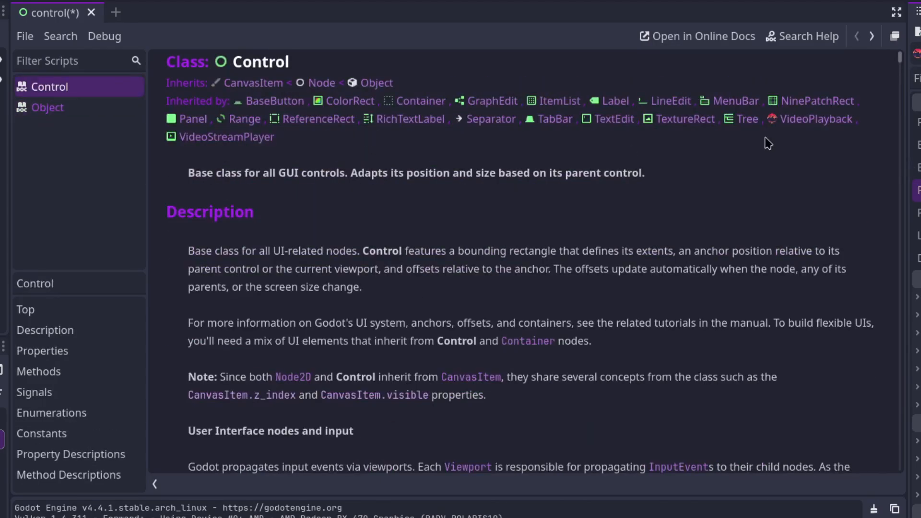
pyautogui.click(832, 120)
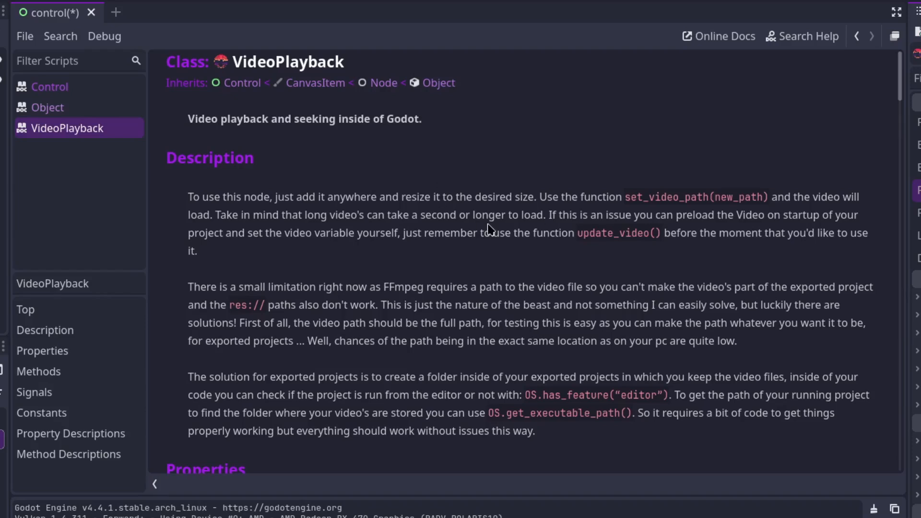
# - Read through the VideoPlayback documentation, including its description, properties, methods and signals
pyautogui.scroll(-3, 505, 226)
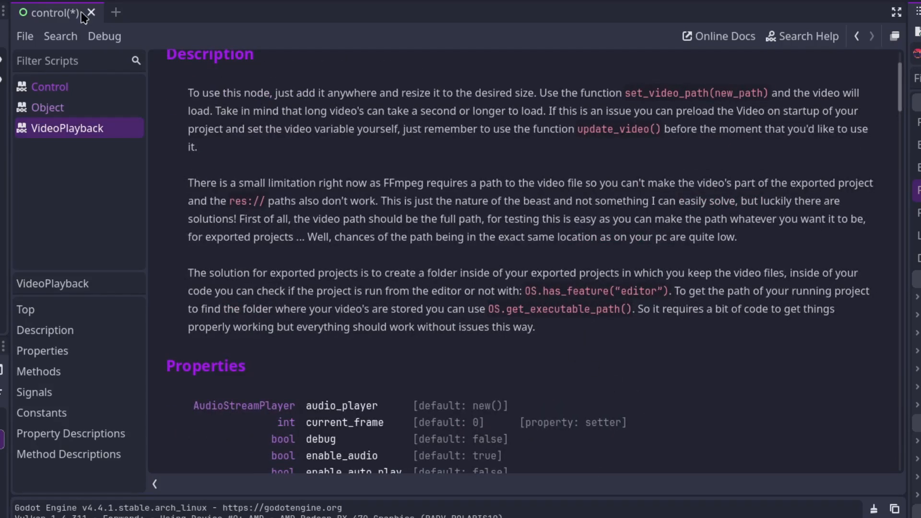
pyautogui.moveTo(194, 91); pyautogui.dragTo(621, 370)
pyautogui.click(496, 268)
pyautogui.scroll(3, 389, 92)
pyautogui.scroll(-6, 515, 304)
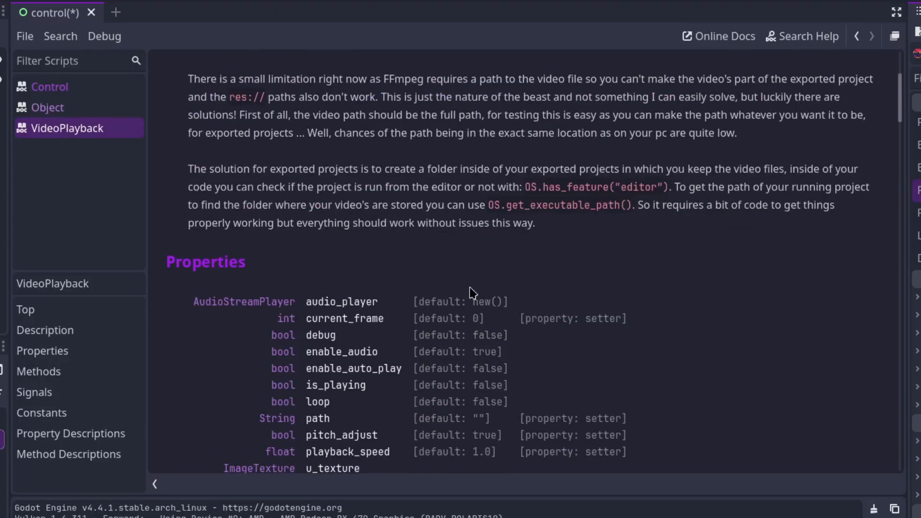
pyautogui.scroll(-15, 473, 292)
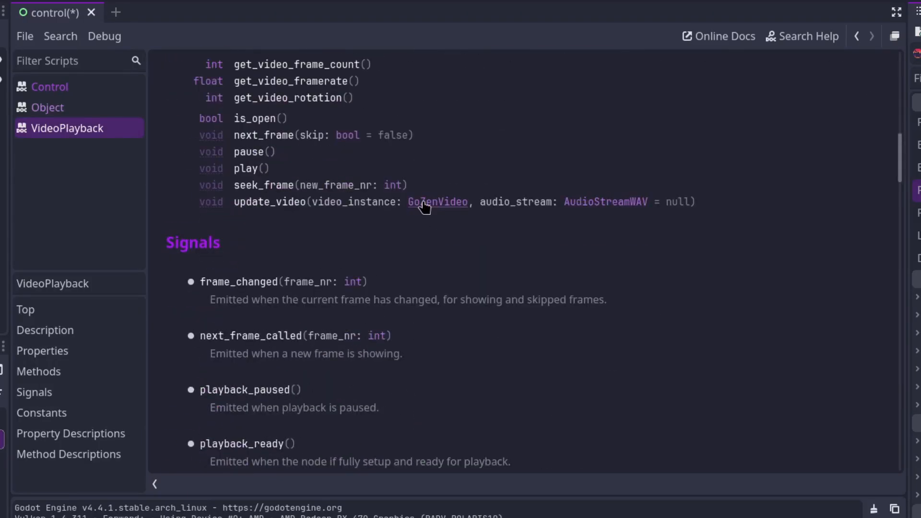
pyautogui.scroll(-12, 405, 274)
pyautogui.scroll(20, 405, 274)
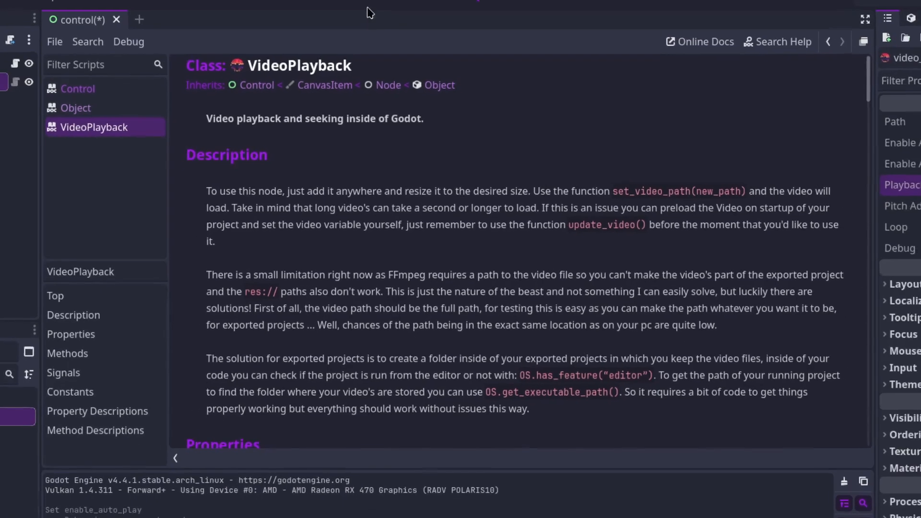
# - Return to the 2D view from the documentation and change the root Control node's type to Node3D
pyautogui.click(383, 10)
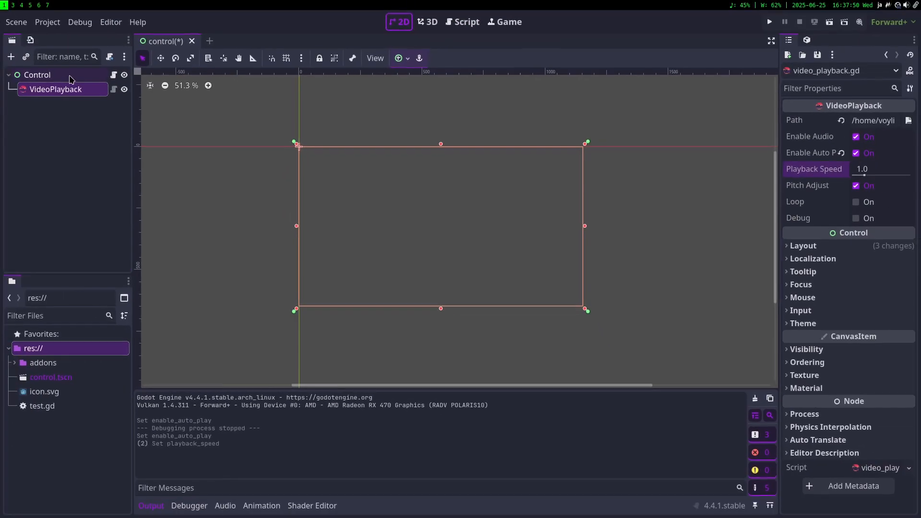
pyautogui.click(43, 77)
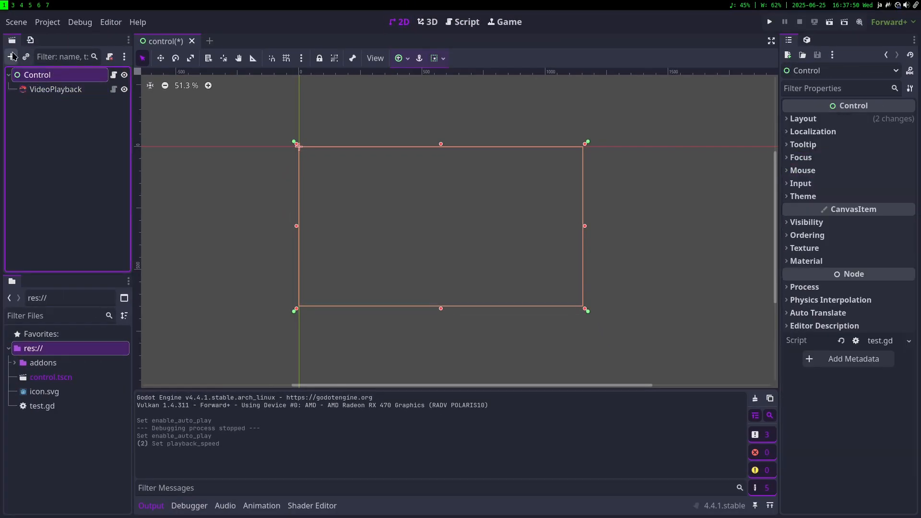
pyautogui.click(42, 76)
pyautogui.rightClick(42, 76)
pyautogui.click(13, 75)
pyautogui.press('Escape')
pyautogui.rightClick(30, 76)
pyautogui.click(88, 258)
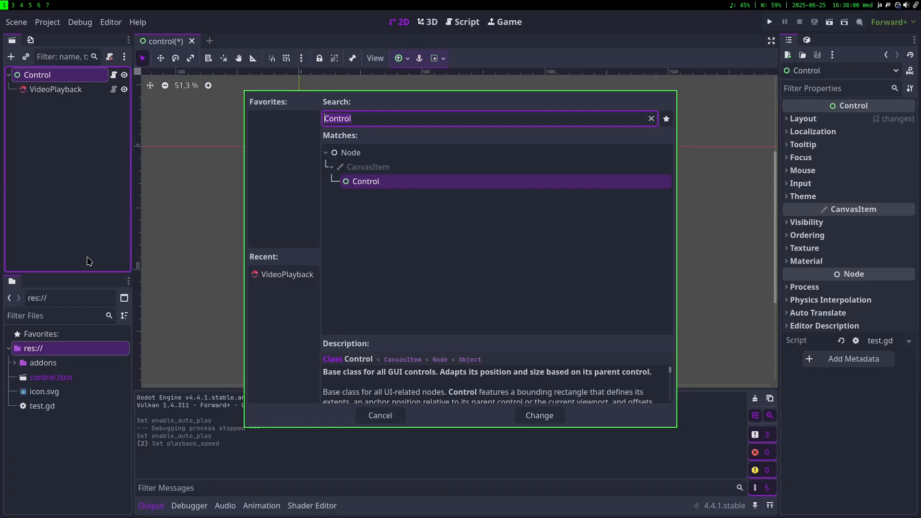
pyautogui.press('BackSpace')
pyautogui.doubleClick(362, 254)
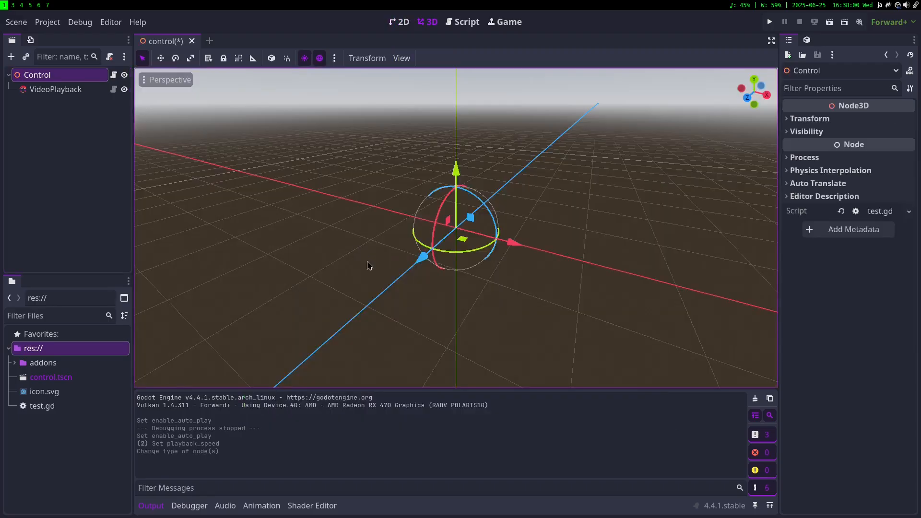
# - Add a Camera3D as a child of the root Control node and move it back along the Z axis
pyautogui.moveTo(440, 206); pyautogui.dragTo(499, 257, button='middle')
pyautogui.rightClick(32, 75)
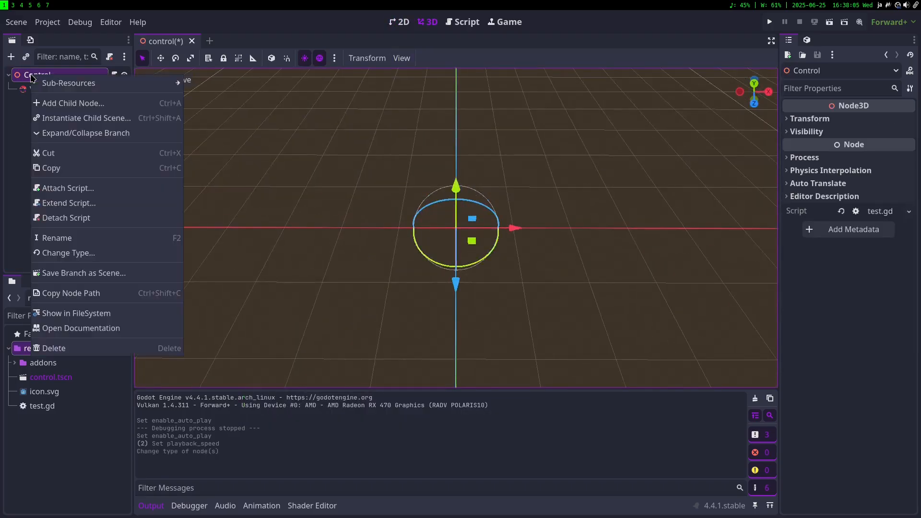
pyautogui.click(61, 103)
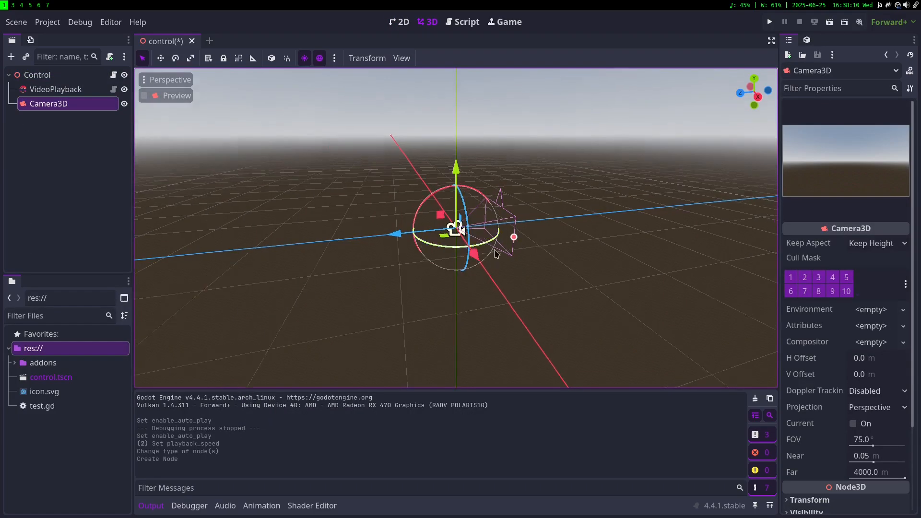
pyautogui.moveTo(432, 240); pyautogui.dragTo(407, 249, button='middle')
pyautogui.moveTo(397, 249); pyautogui.dragTo(297, 288)
pyautogui.moveTo(434, 274); pyautogui.dragTo(365, 239, button='middle')
pyautogui.moveTo(434, 226); pyautogui.dragTo(490, 239, button='middle')
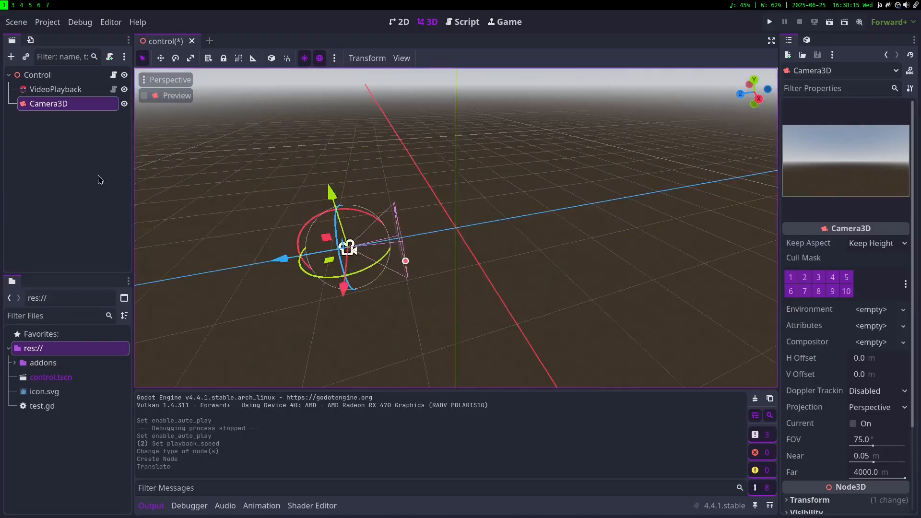
# - Add a SubViewport node, place it directly under Control and nest VideoPlayback inside it
pyautogui.click(11, 57)
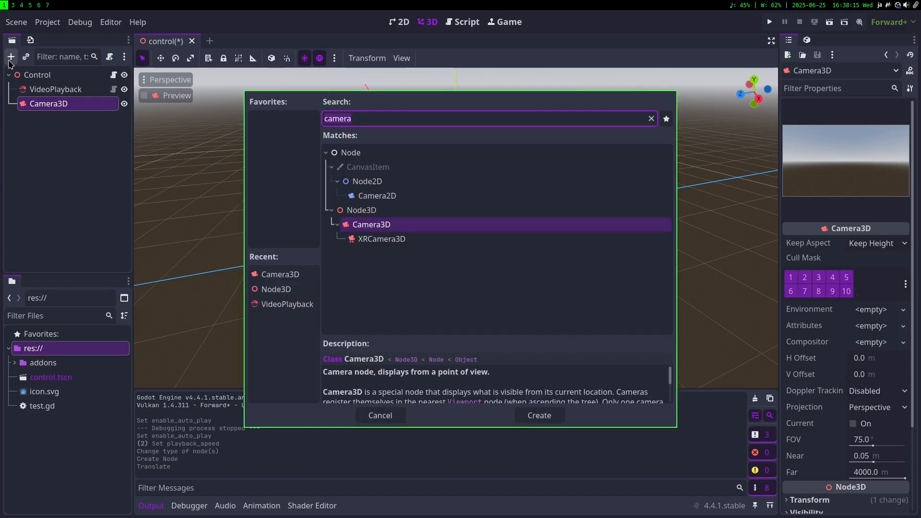
pyautogui.write('sub')
pyautogui.press('Return')
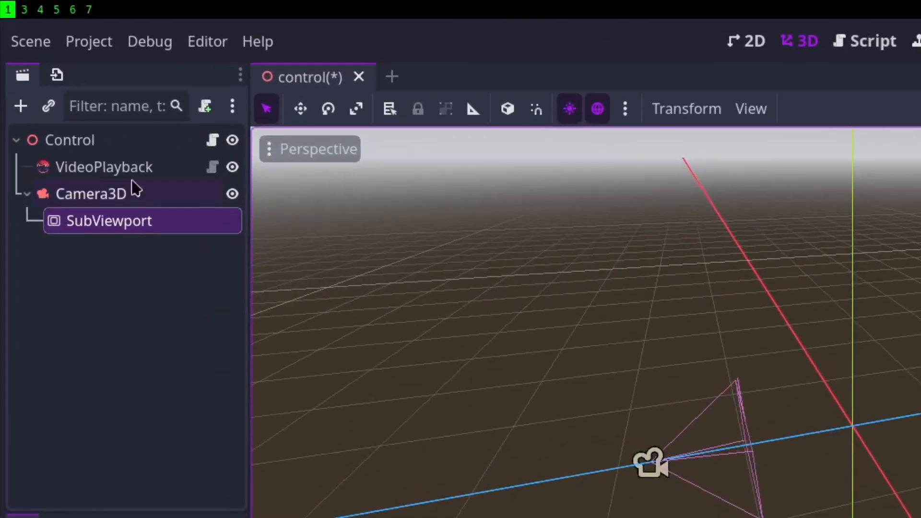
pyautogui.moveTo(135, 168); pyautogui.dragTo(133, 222)
pyautogui.moveTo(103, 193); pyautogui.dragTo(68, 144)
pyautogui.click(84, 168)
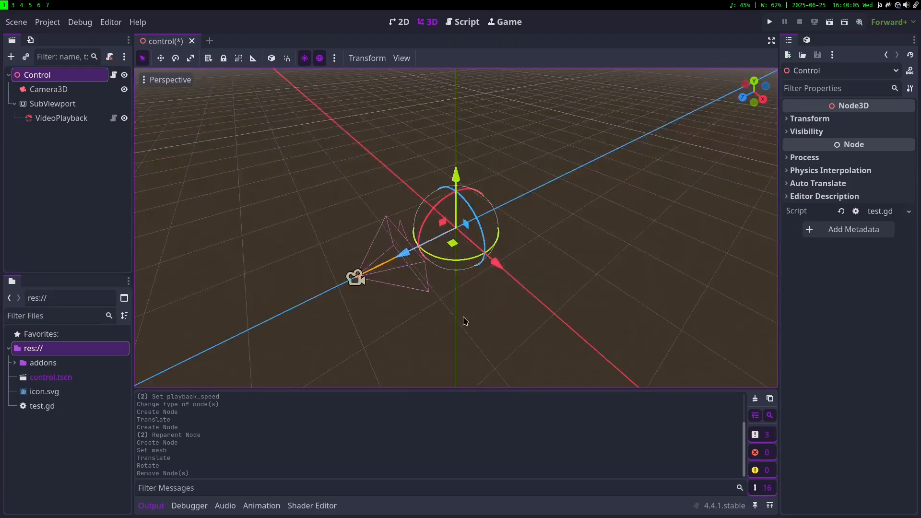
# - Create a Sprite3D node and place it directly under Control, between Camera3D and SubViewport
pyautogui.click(53, 119)
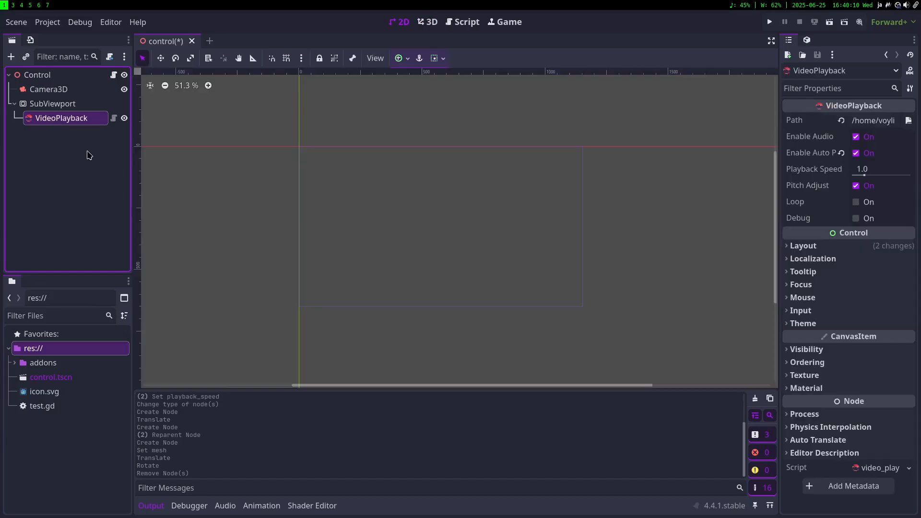
pyautogui.click(428, 21)
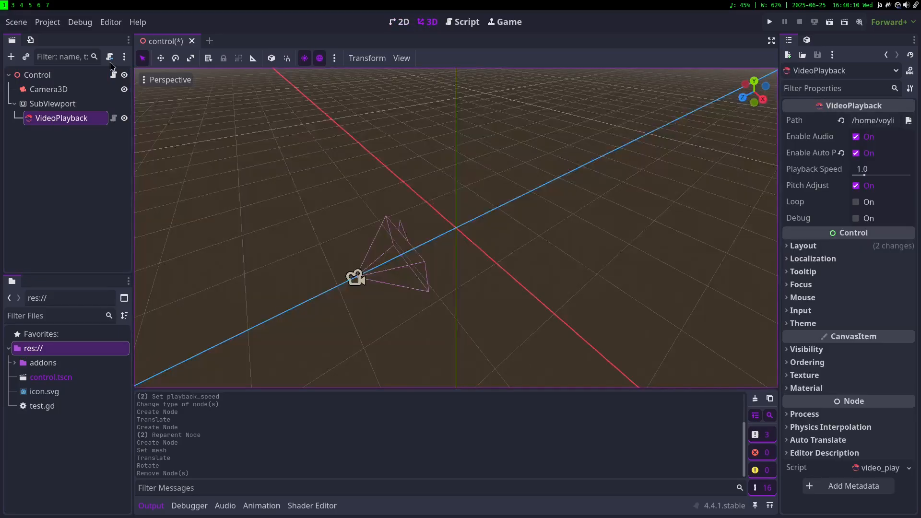
pyautogui.click(10, 57)
pyautogui.write('spri')
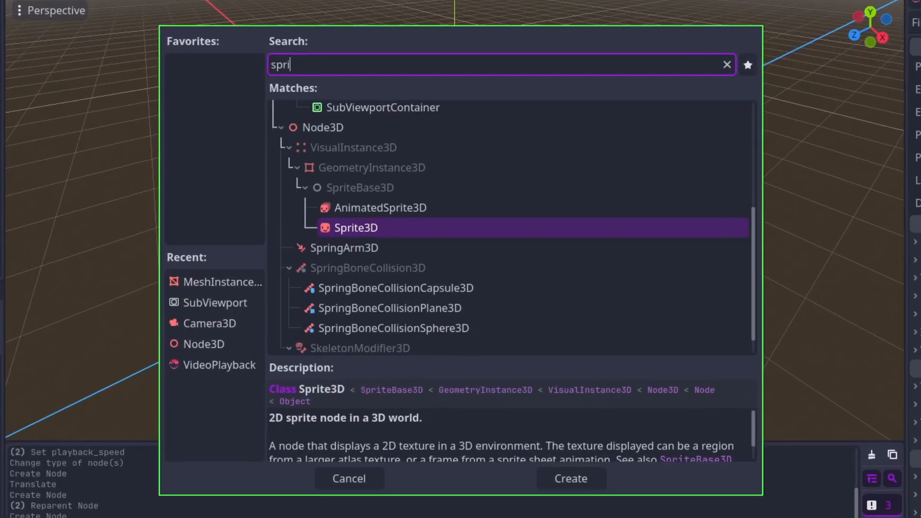
pyautogui.press('Return')
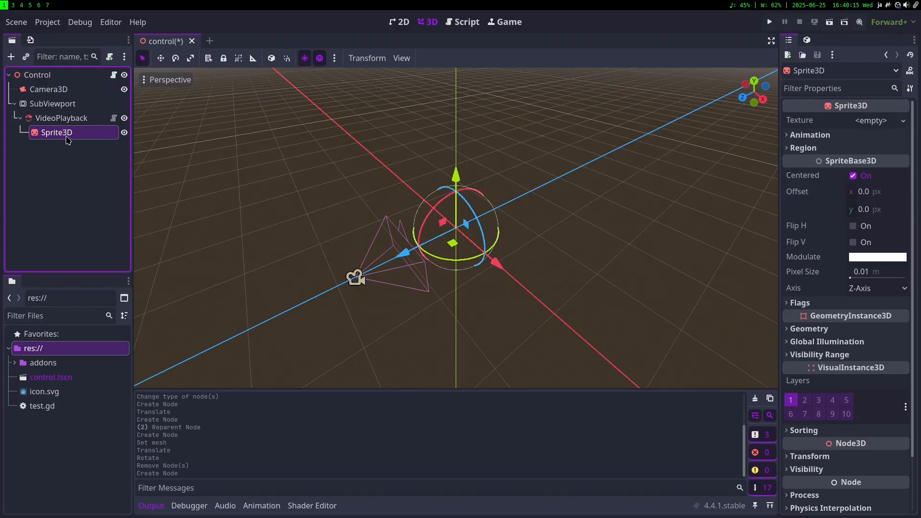
pyautogui.moveTo(67, 139); pyautogui.dragTo(53, 96)
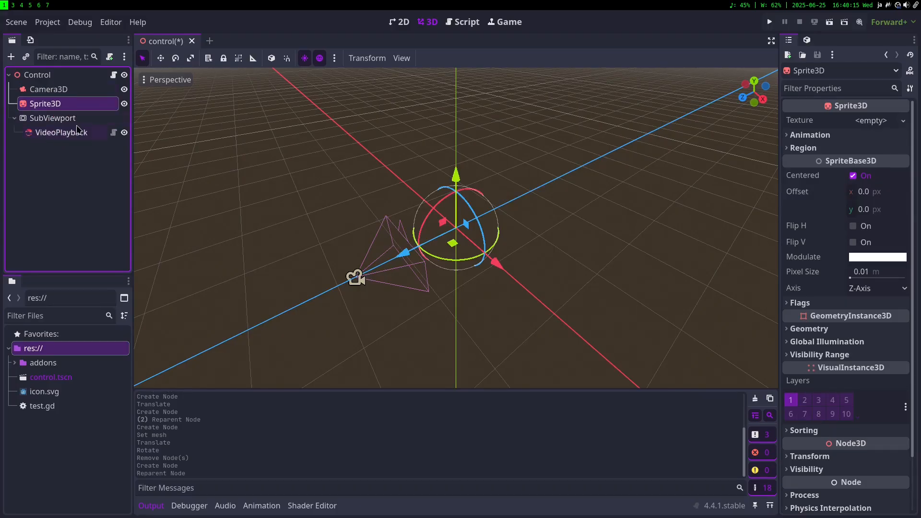
# - Give the Sprite3D a new ViewportTexture that uses the SubViewport
pyautogui.click(903, 121)
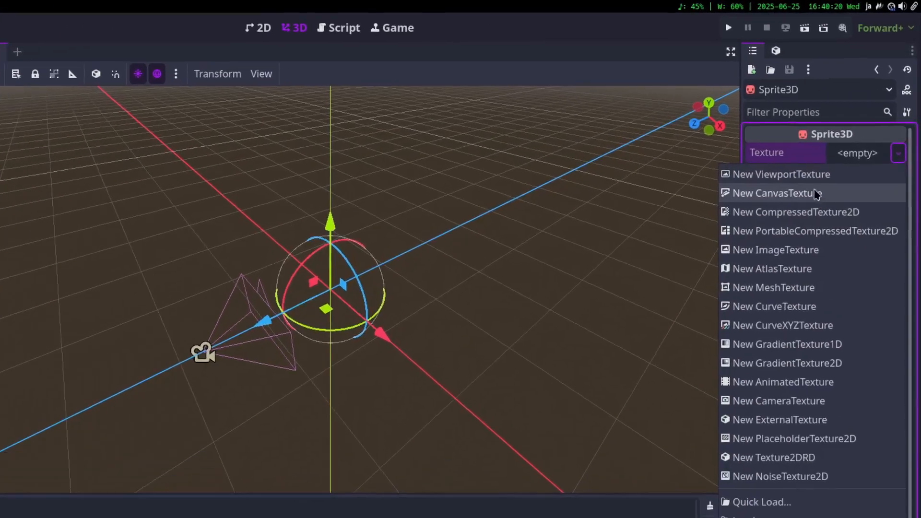
pyautogui.click(852, 140)
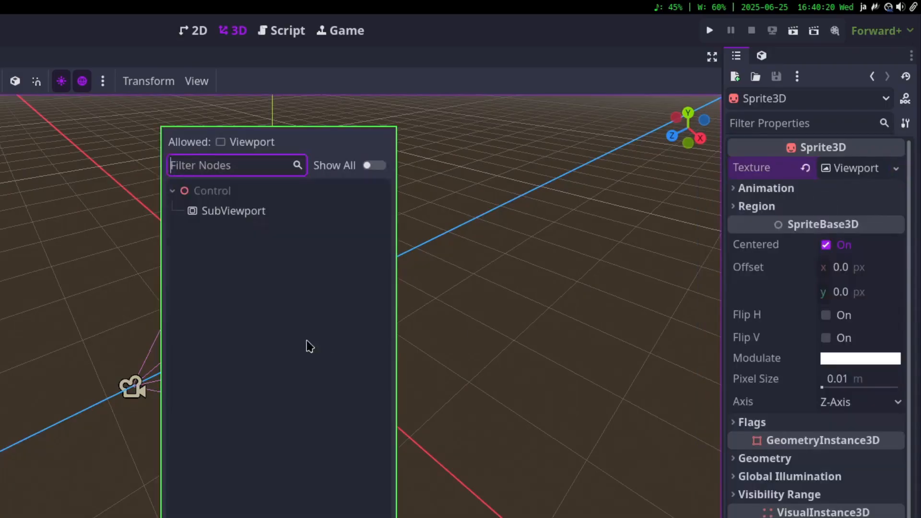
pyautogui.click(244, 218)
pyautogui.click(407, 372)
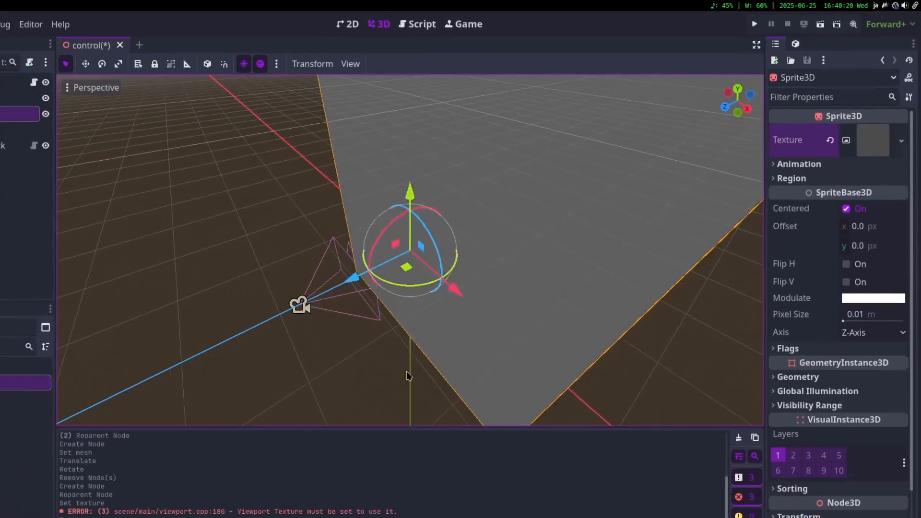
# - Move the Sprite3D along the Z axis, away from in front of the camera into the distance
pyautogui.moveTo(343, 317); pyautogui.dragTo(396, 312, button='middle')
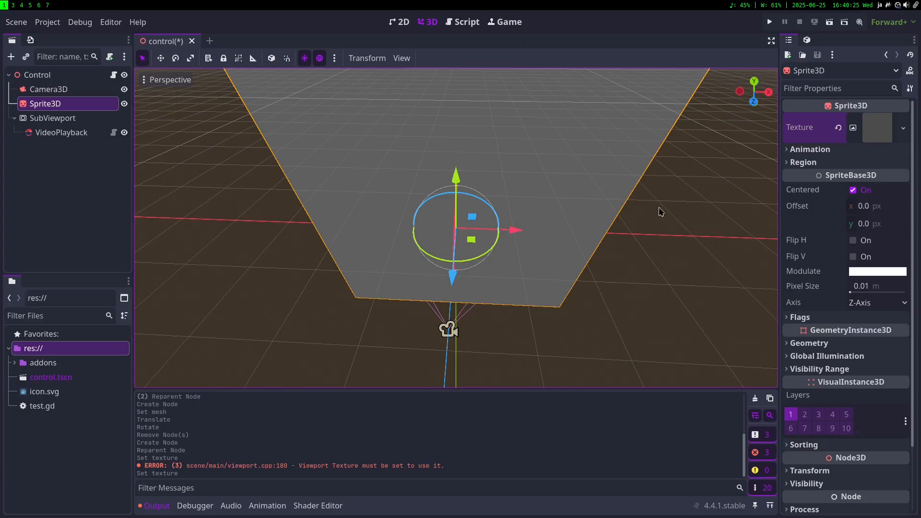
pyautogui.scroll(-5, 600, 245)
pyautogui.scroll(3, 596, 243)
pyautogui.moveTo(445, 235); pyautogui.dragTo(438, 143)
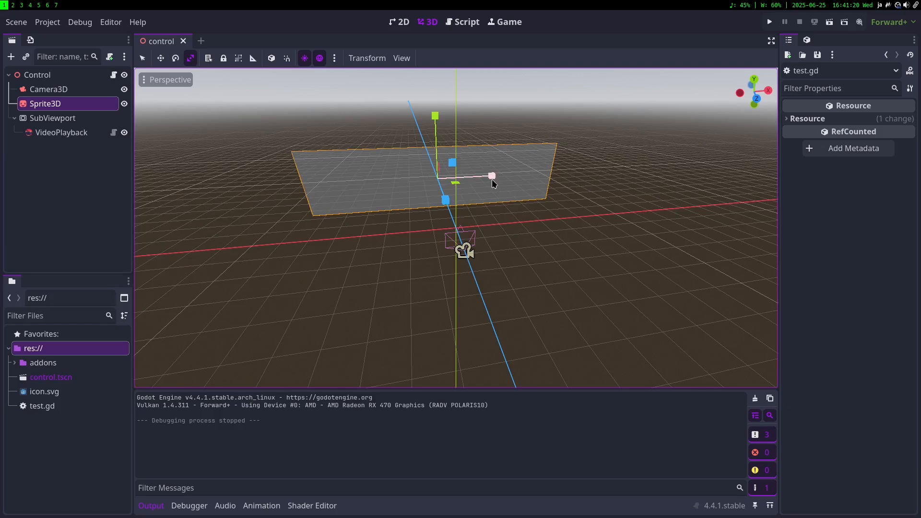
# - Scale the Sprite3D narrower along its X axis and rotate it slightly about the Y axis
pyautogui.moveTo(492, 178); pyautogui.dragTo(473, 187)
pyautogui.moveTo(473, 187); pyautogui.dragTo(466, 188)
pyautogui.moveTo(483, 209); pyautogui.dragTo(393, 200, button='middle')
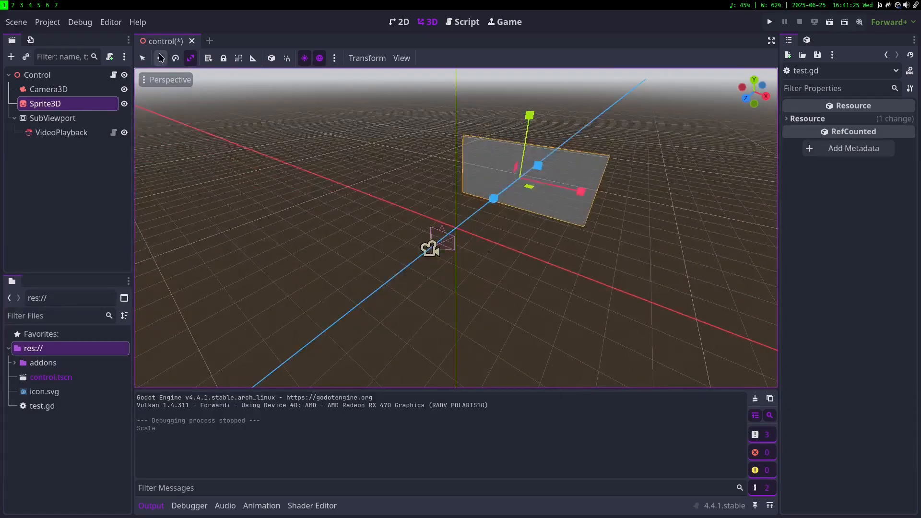
pyautogui.click(176, 58)
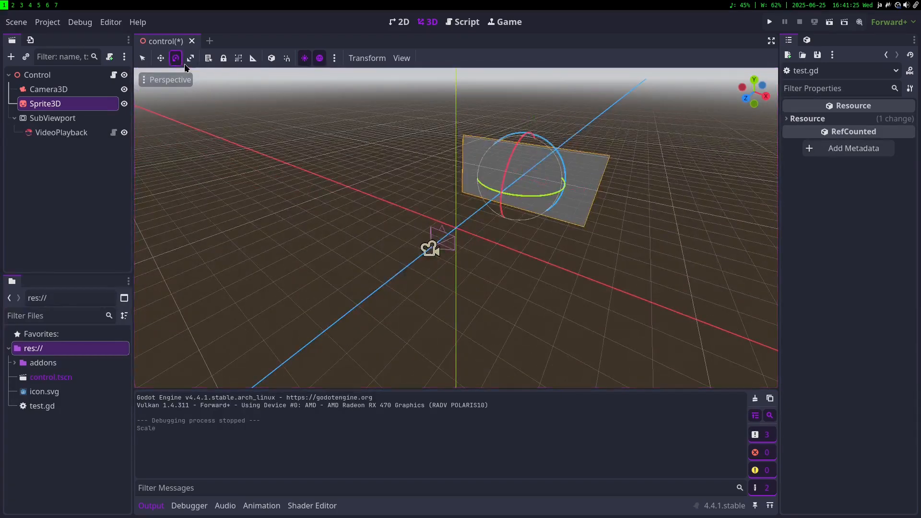
pyautogui.moveTo(554, 194); pyautogui.dragTo(524, 198)
# - Shift the Sprite3D sideways along its X axis and run the project to play the video in 3D
pyautogui.press('q')
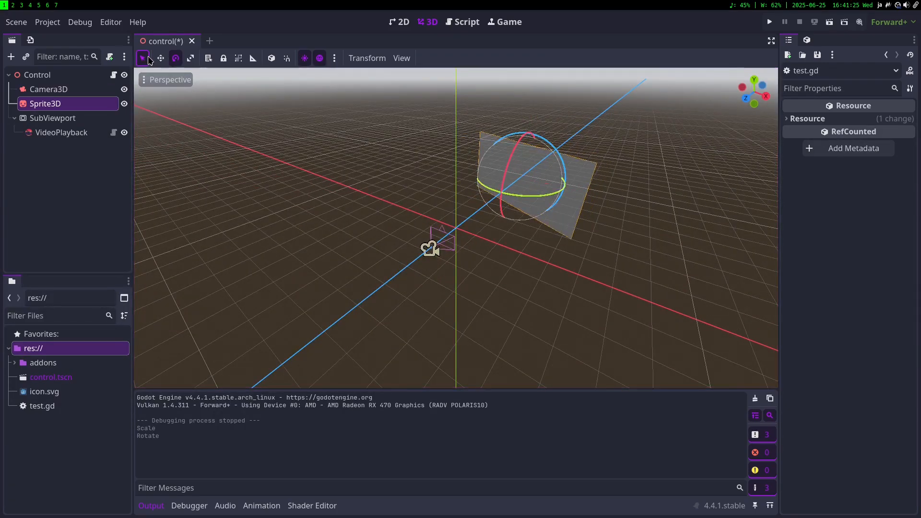
pyautogui.moveTo(582, 191); pyautogui.dragTo(618, 206)
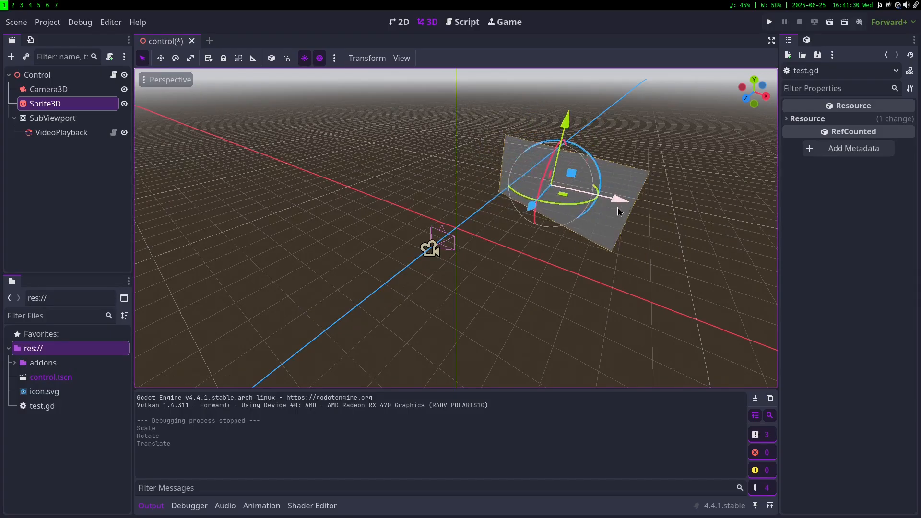
pyautogui.press('F5')
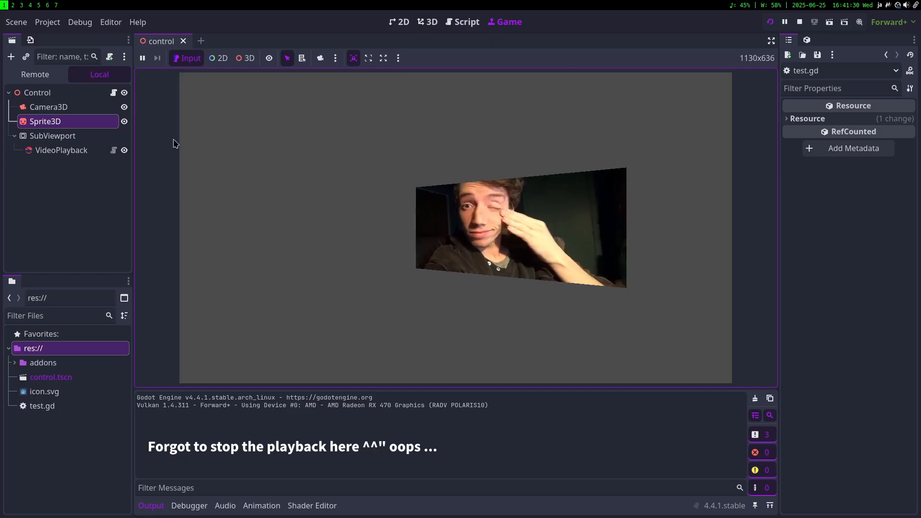
# - Go back to the 3D view, squeeze the Sprite3D further along its X axis and run the project again
pyautogui.click(399, 21)
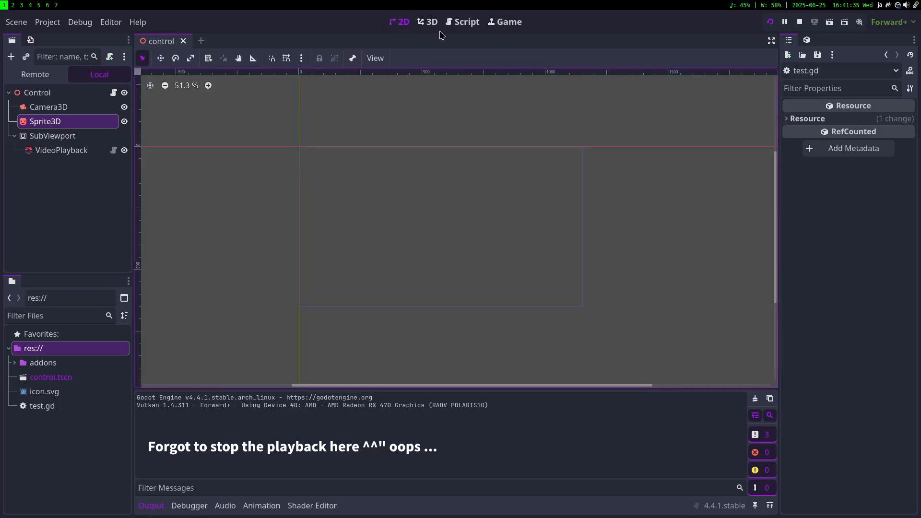
pyautogui.click(428, 22)
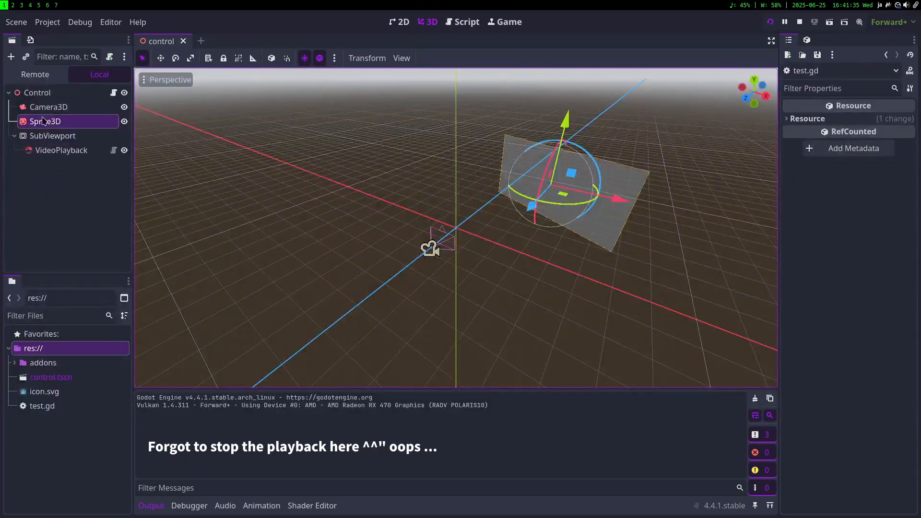
pyautogui.click(190, 59)
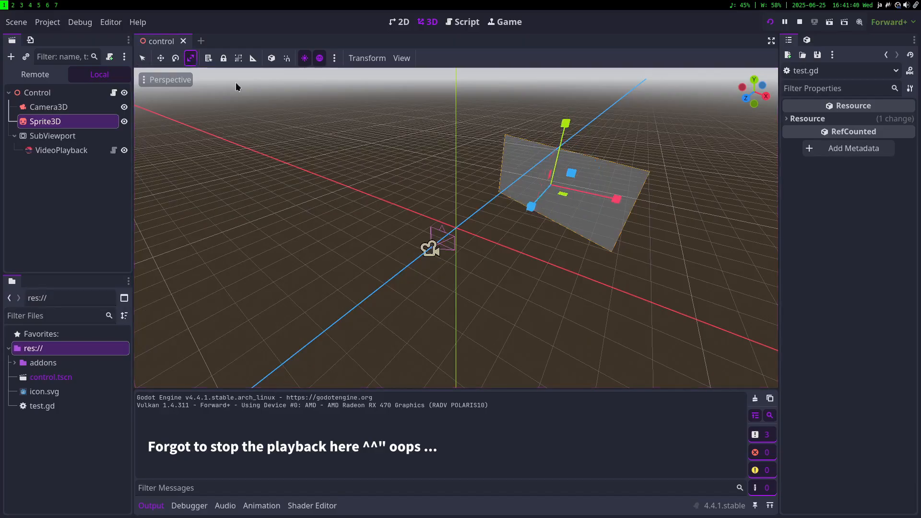
pyautogui.moveTo(619, 200); pyautogui.dragTo(565, 189)
pyautogui.press('F5')
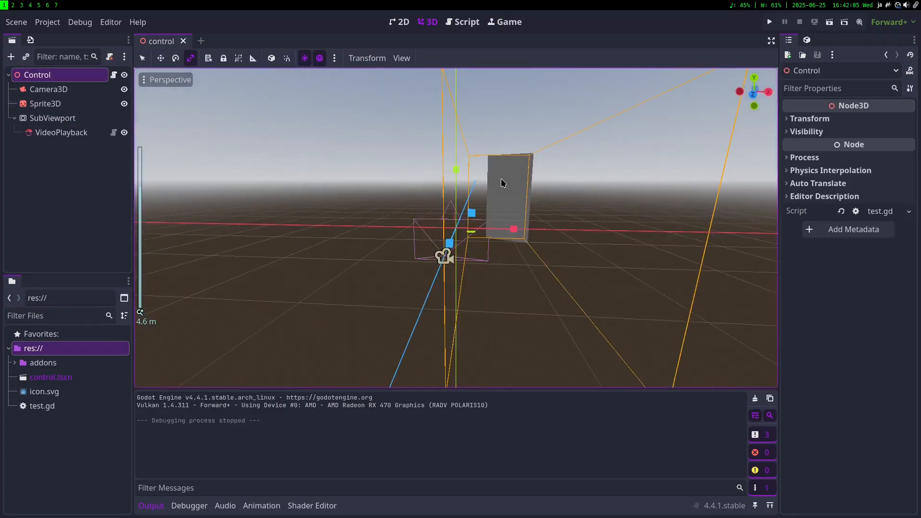
# - Examine the 3D scene with the sprite screen and the VideoPlayback node nested under the SubViewport
pyautogui.moveTo(502, 183); pyautogui.dragTo(475, 225, button='middle')
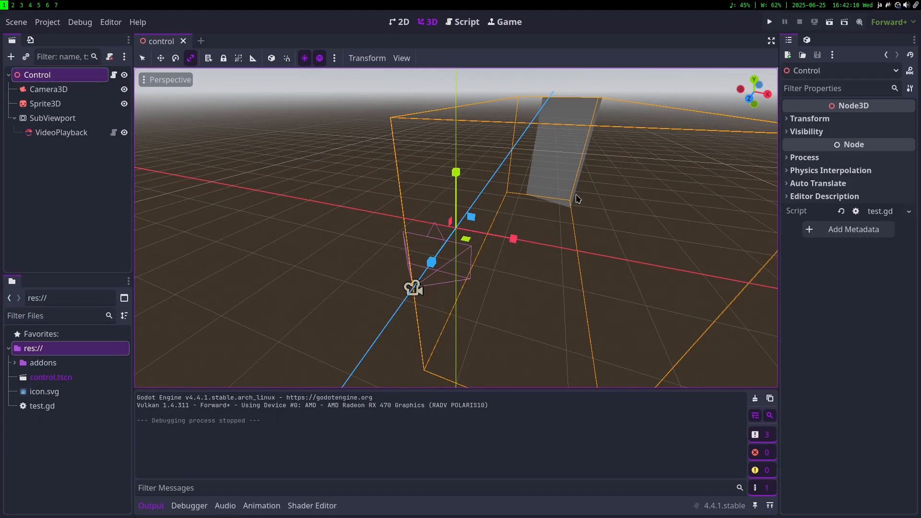
pyautogui.click(60, 133)
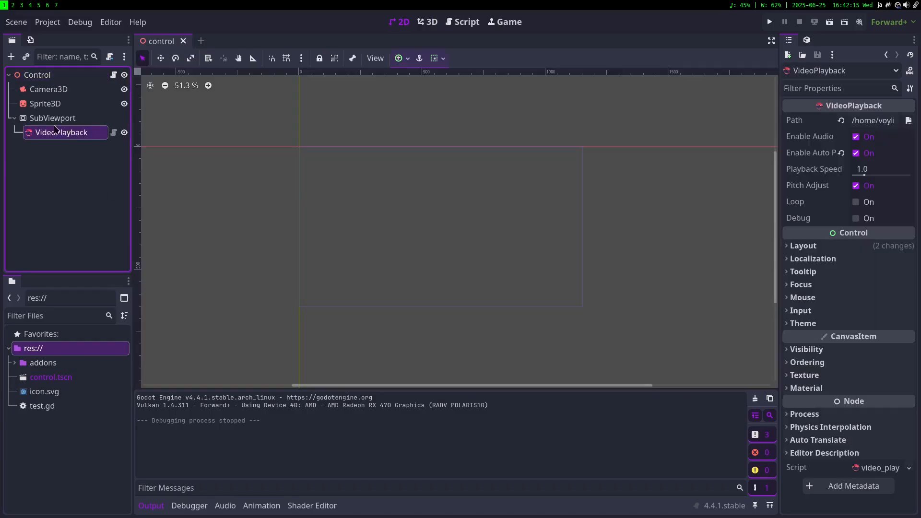
pyautogui.click(427, 21)
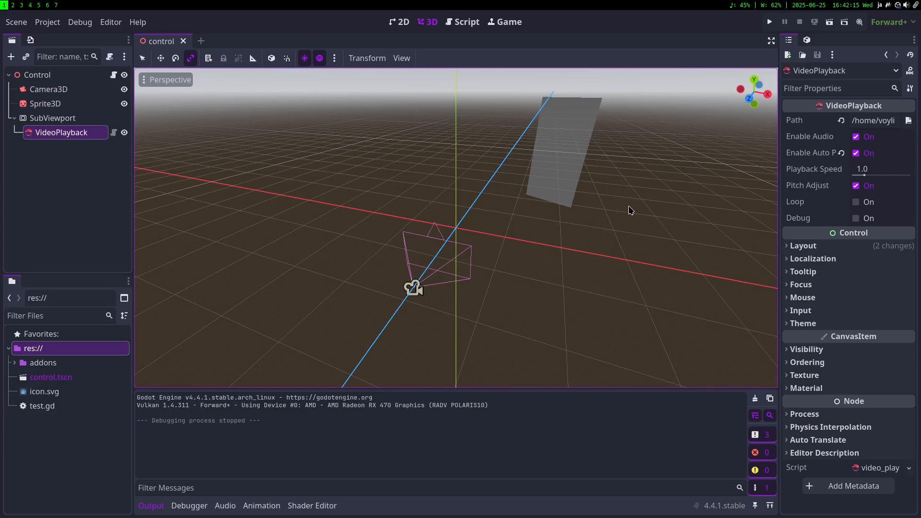
pyautogui.click(67, 171)
pyautogui.moveTo(563, 229); pyautogui.dragTo(311, 68)
pyautogui.moveTo(468, 235); pyautogui.dragTo(523, 286, button='middle')
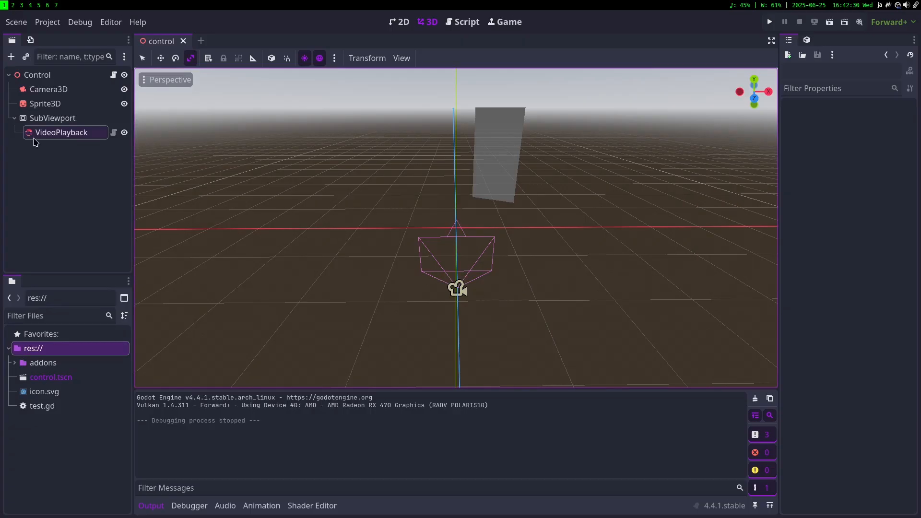
pyautogui.click(58, 133)
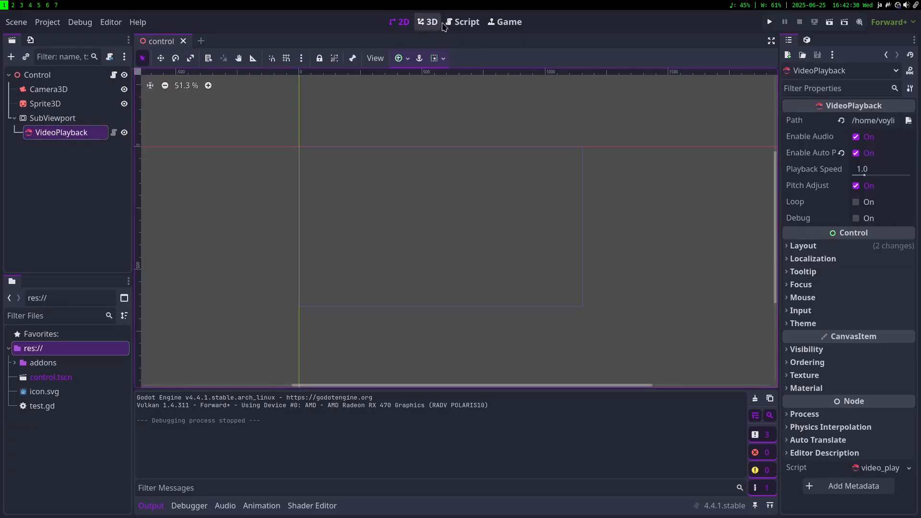
pyautogui.click(432, 23)
pyautogui.moveTo(342, 192); pyautogui.dragTo(415, 56, button='middle')
# - Switch to the browser and review the GDE GoZen pages on GitHub, Ko-fi and itch.io
pyautogui.press('super+4')
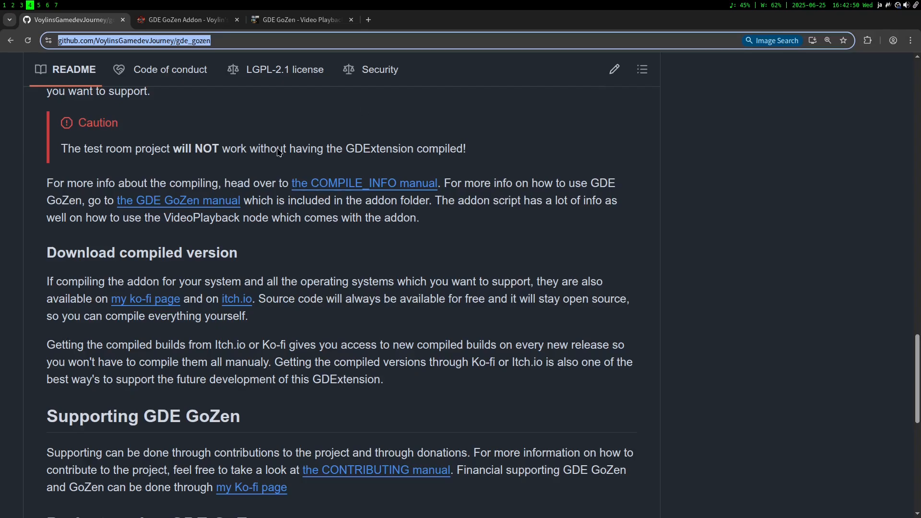
pyautogui.scroll(10, 376, 244)
pyautogui.keyDown('ctrl'); pyautogui.scroll(-3, 283, 366); pyautogui.keyUp('ctrl')
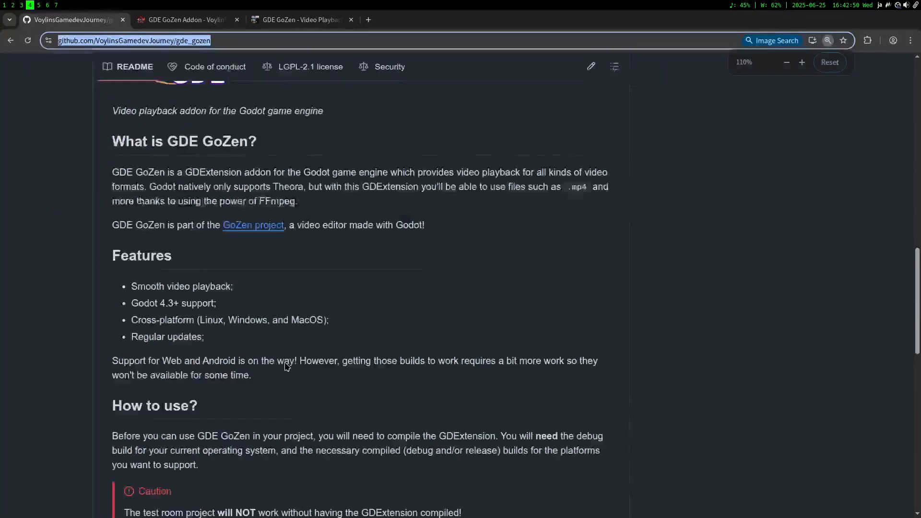
pyautogui.scroll(-5, 288, 365)
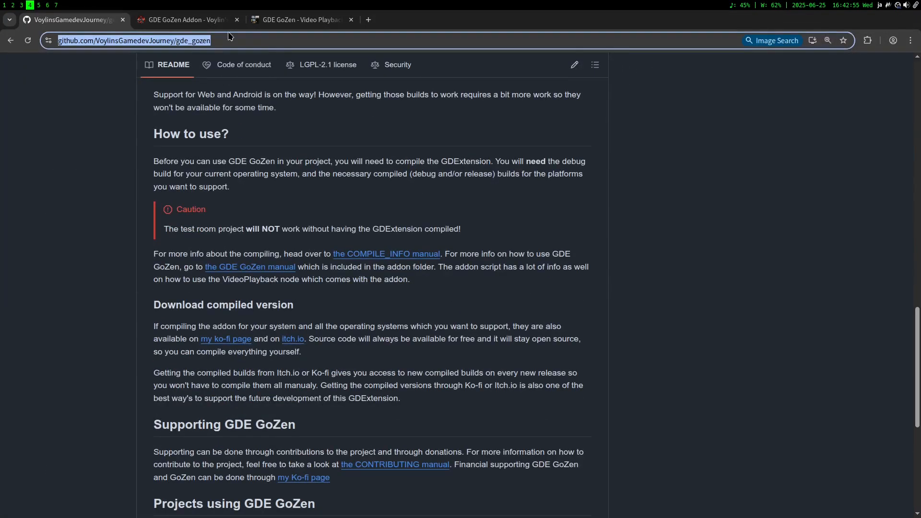
pyautogui.click(216, 22)
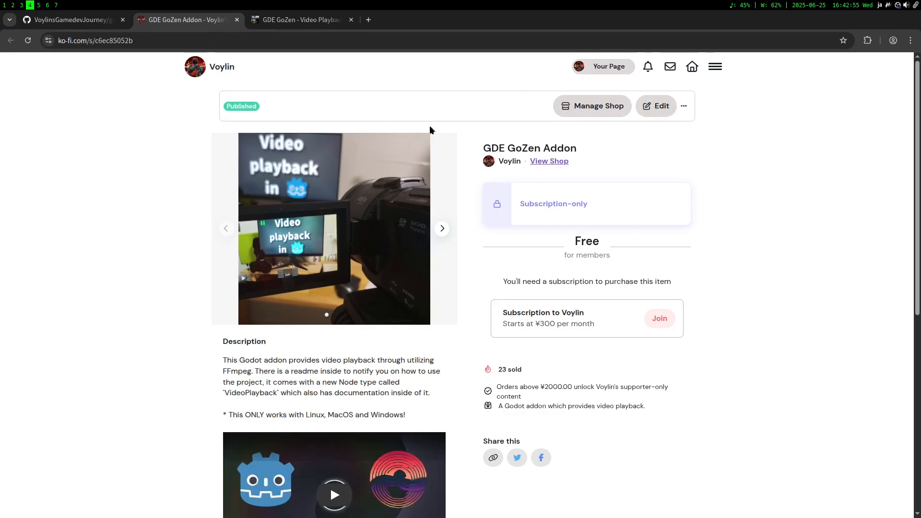
pyautogui.click(307, 20)
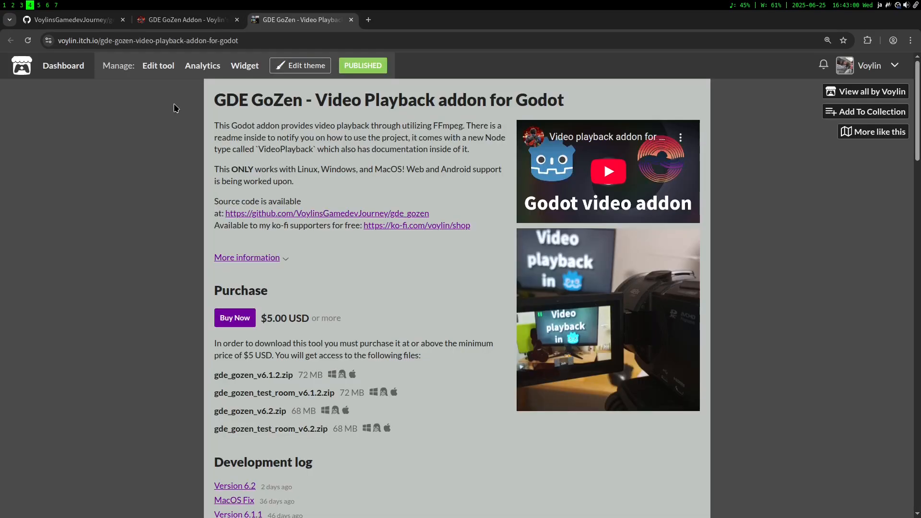